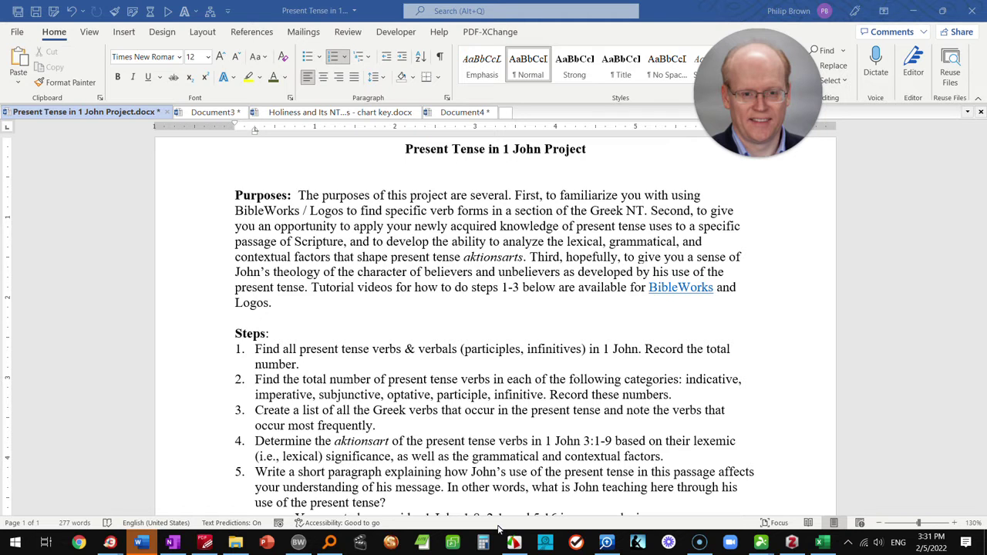
Switch to Logos Bible Software and open a new search of the Morph type.
left_click(606, 542)
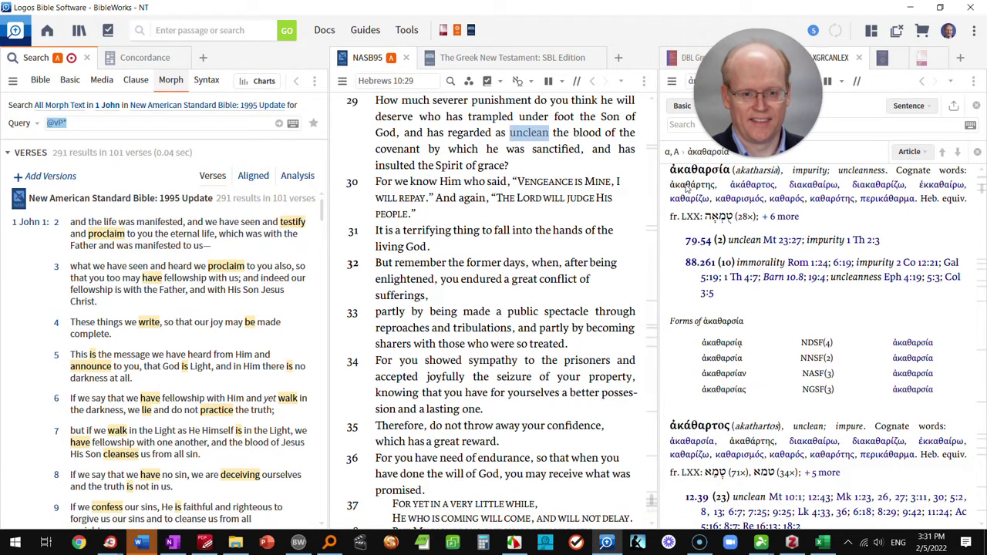
left_click_drag(765, 93, 729, 75)
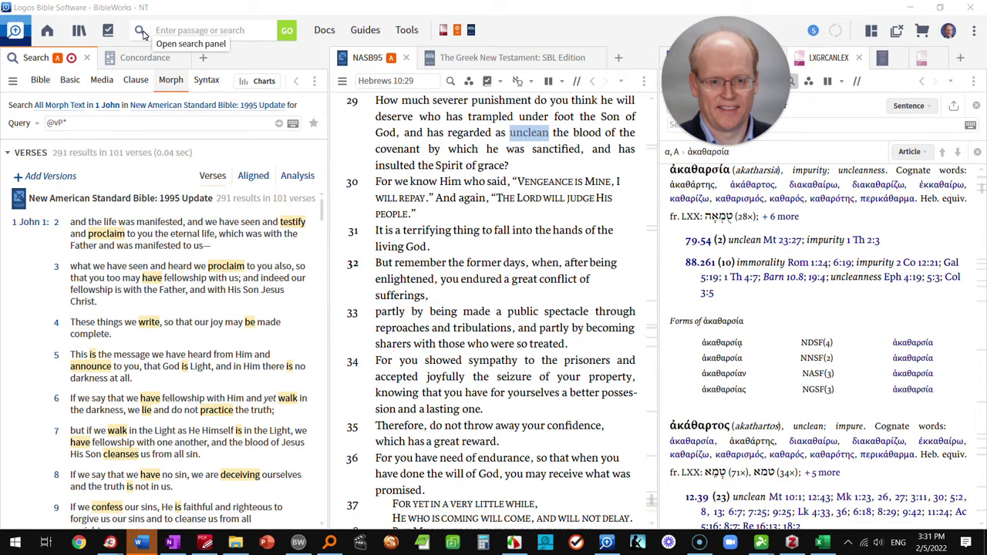
left_click_drag(142, 35, 202, 59)
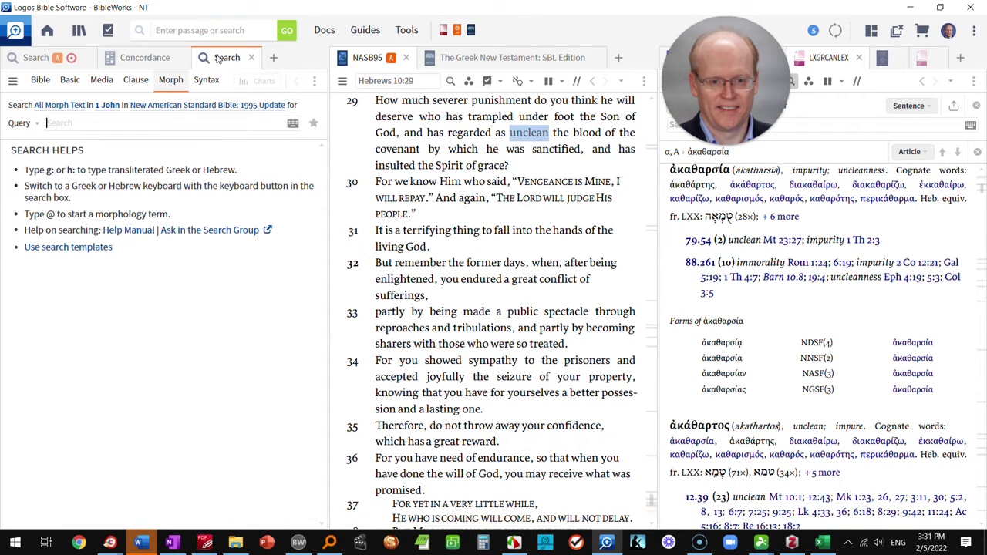
left_click(174, 84)
Restrict the new morph search's passage range to 1 John.
left_click(108, 106)
left_click(117, 152)
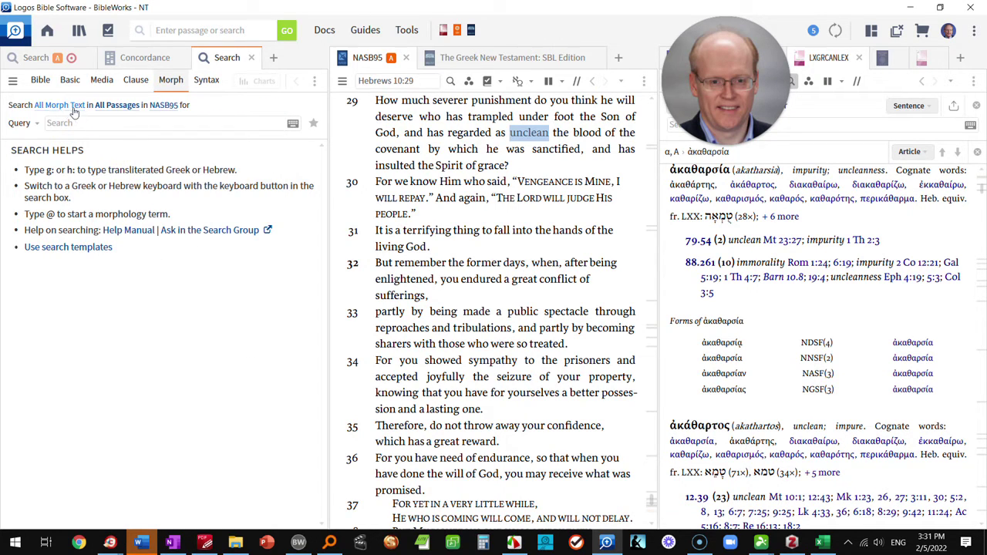
left_click(117, 110)
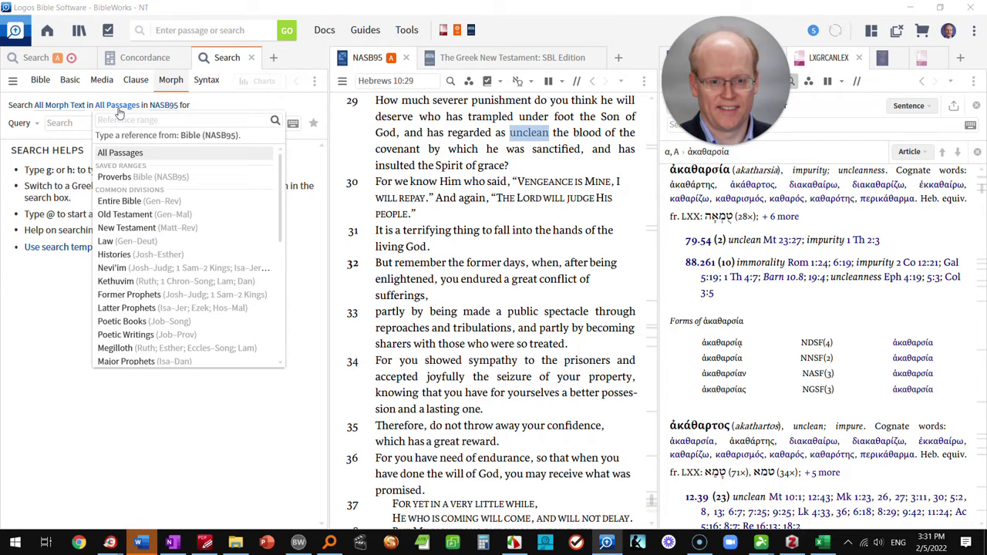
type("1 John")
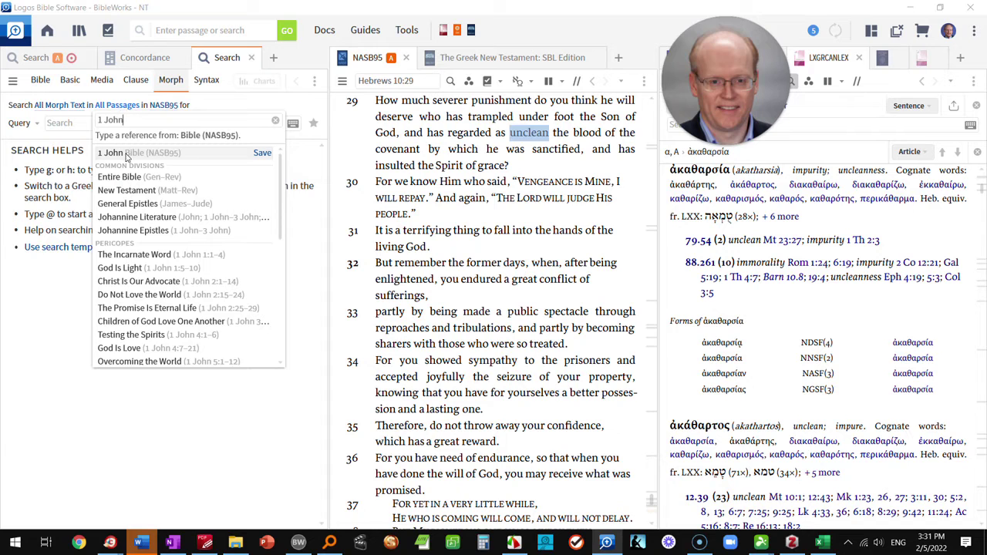
left_click(127, 153)
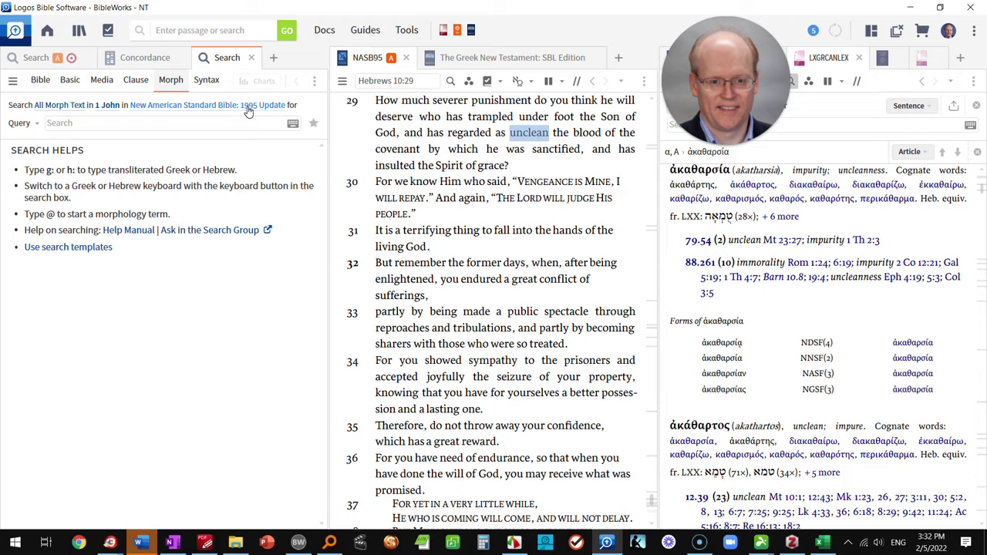
Set the text for the morph search to The Greek New Testament: SBL Edition (SBLGNT).
left_click(223, 111)
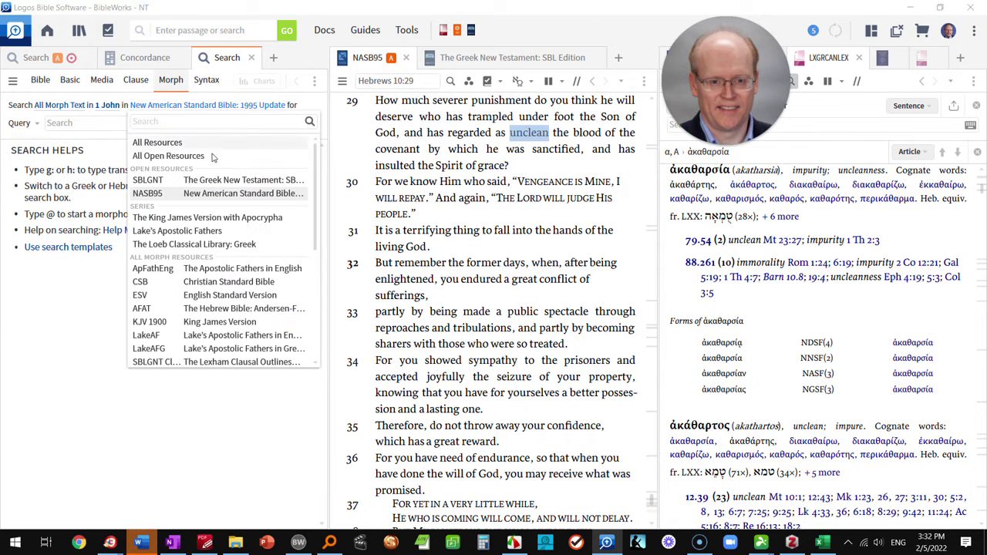
mouse_move(185, 183)
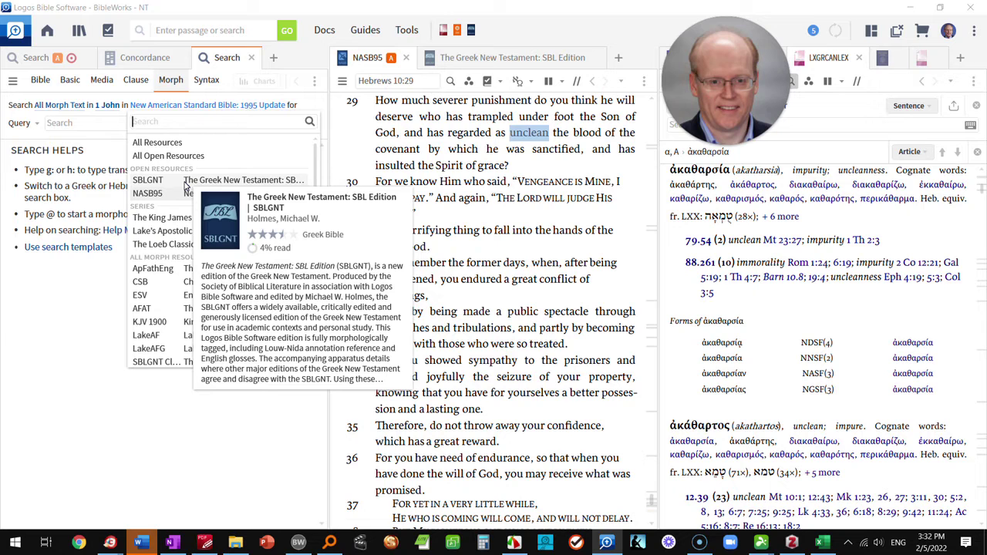
left_click(186, 185)
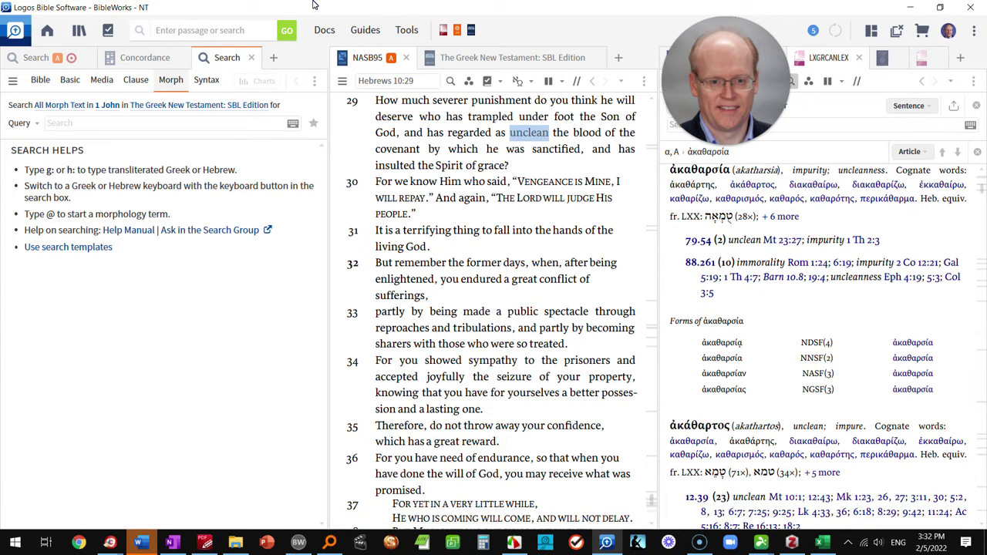
type("@")
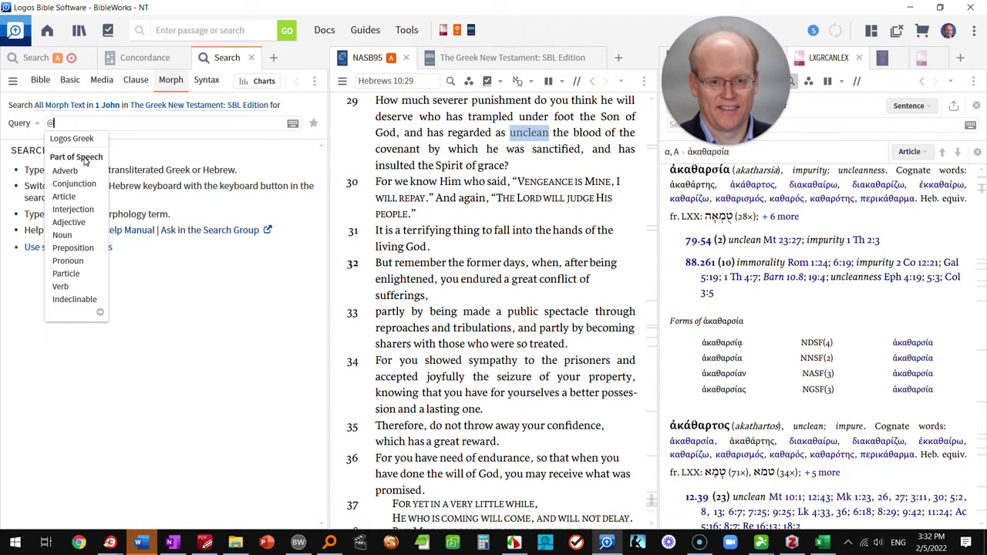
left_click(61, 286)
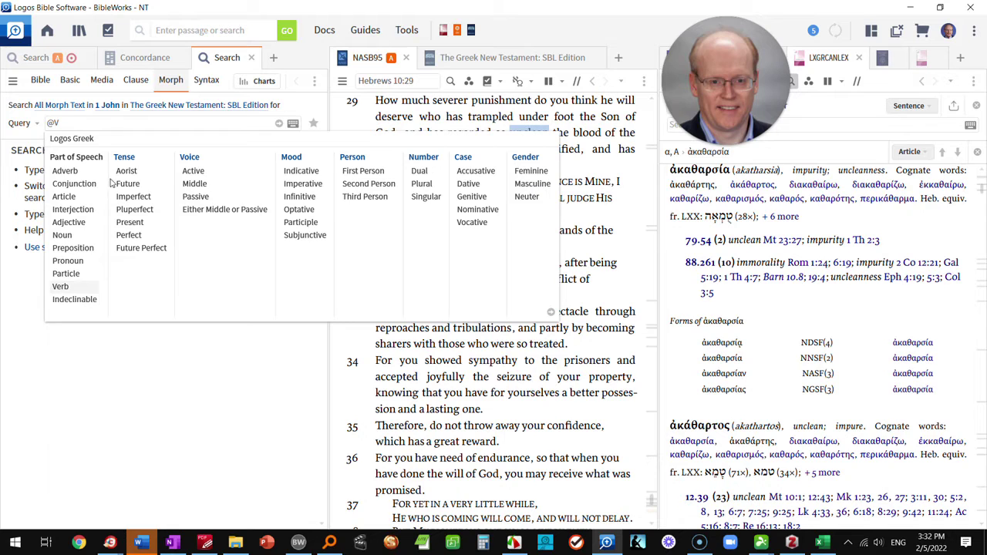
left_click(133, 223)
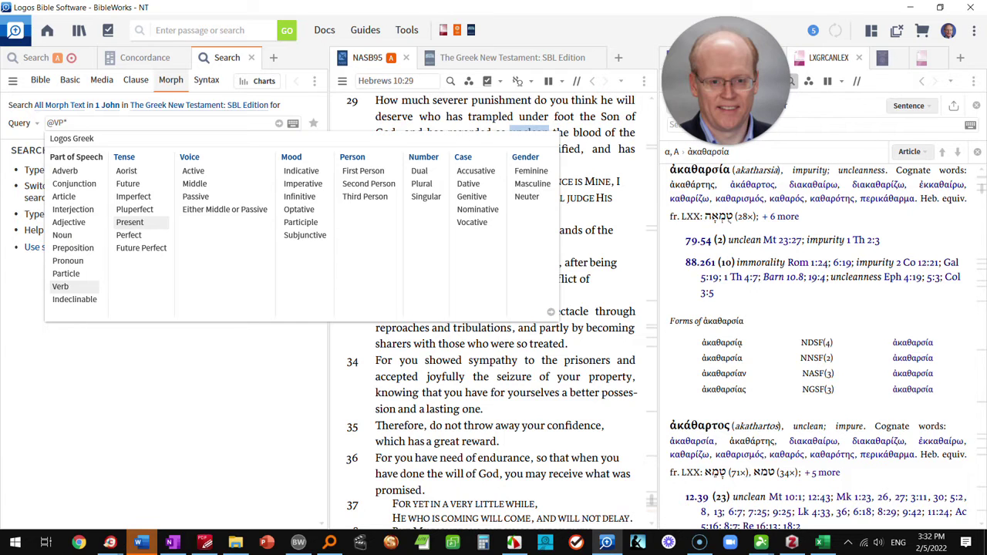
key("Return")
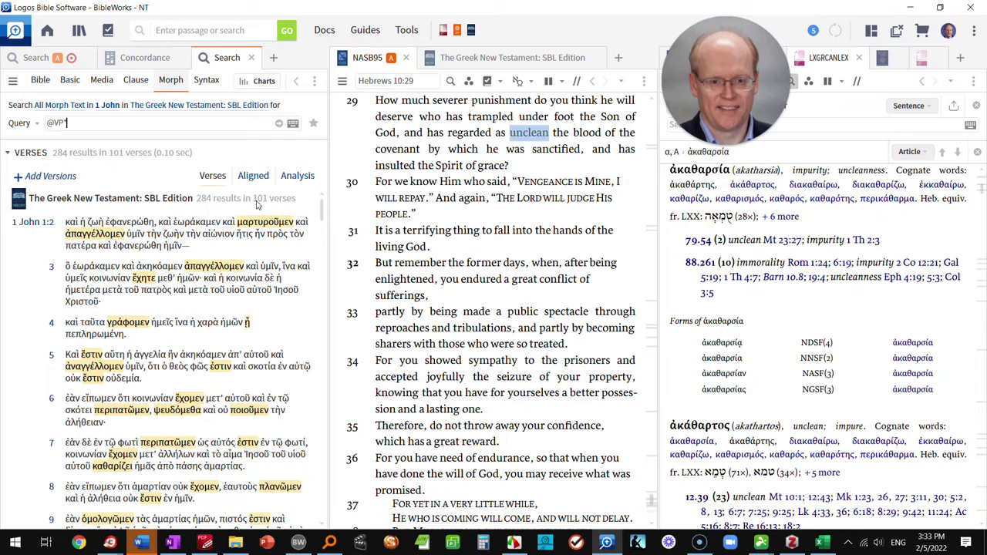
key("alt+Tab")
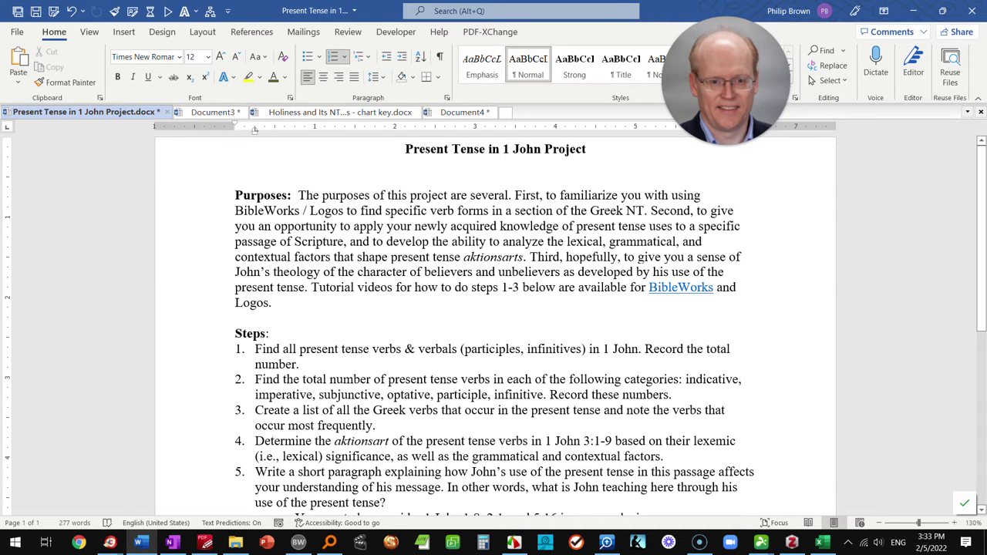
key("alt+Tab")
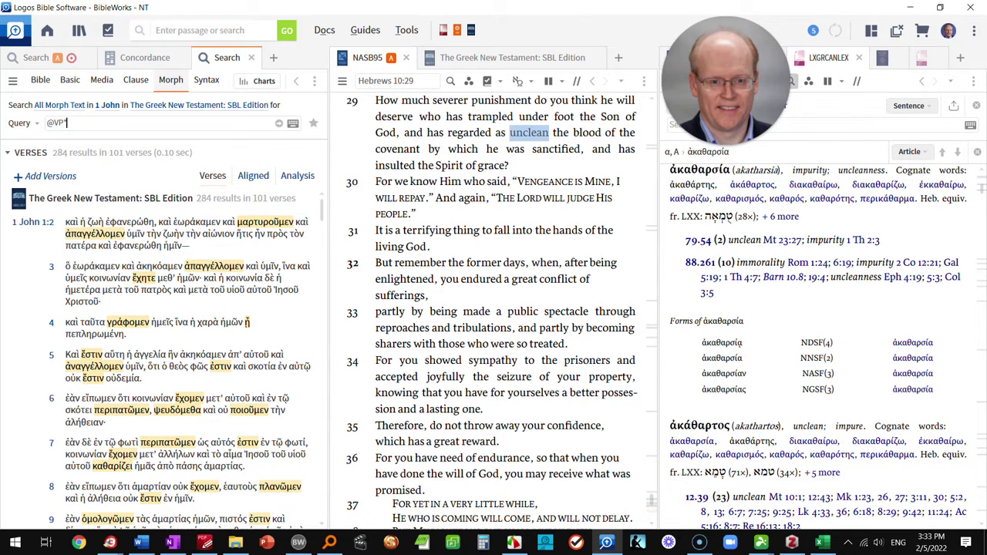
type("*")
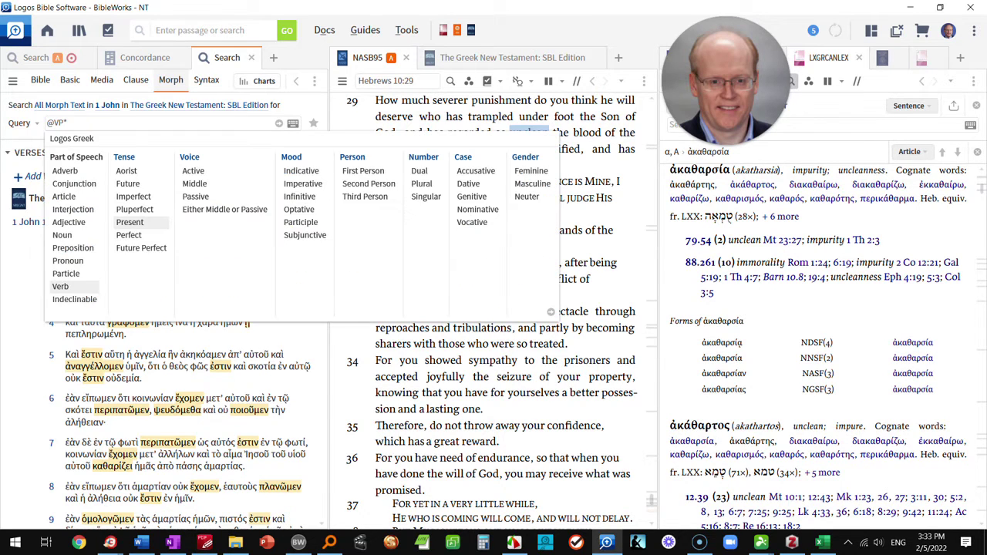
left_click(302, 173)
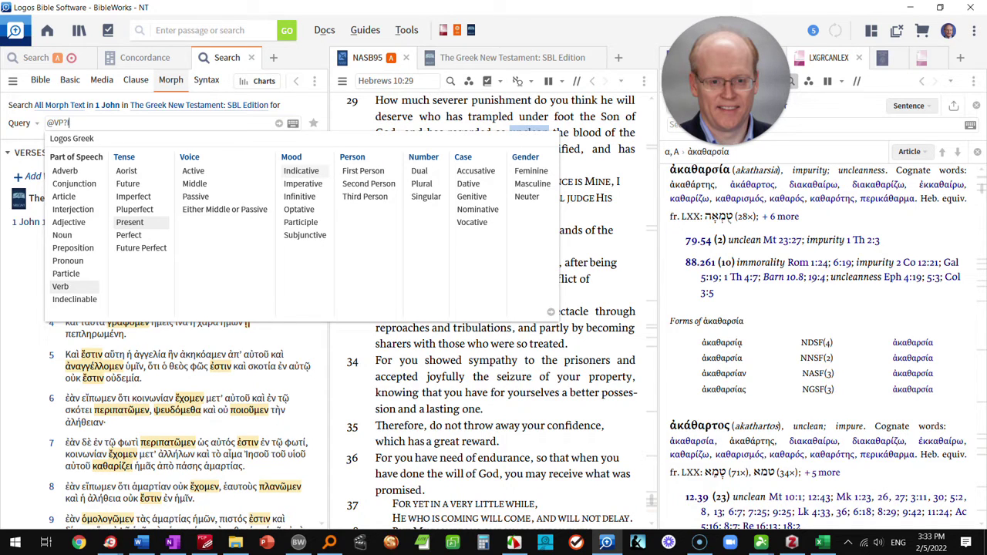
type("*")
key("Return")
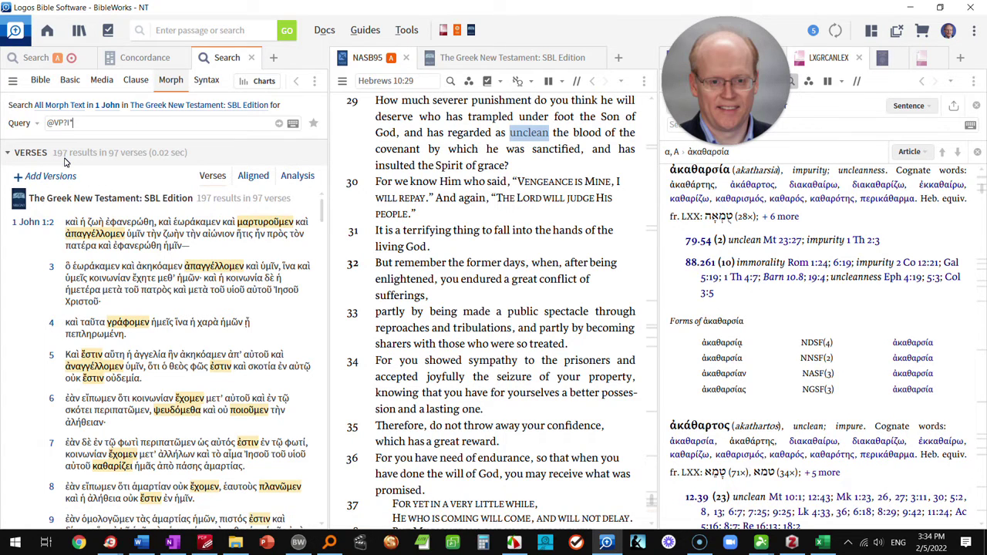
left_click(90, 122)
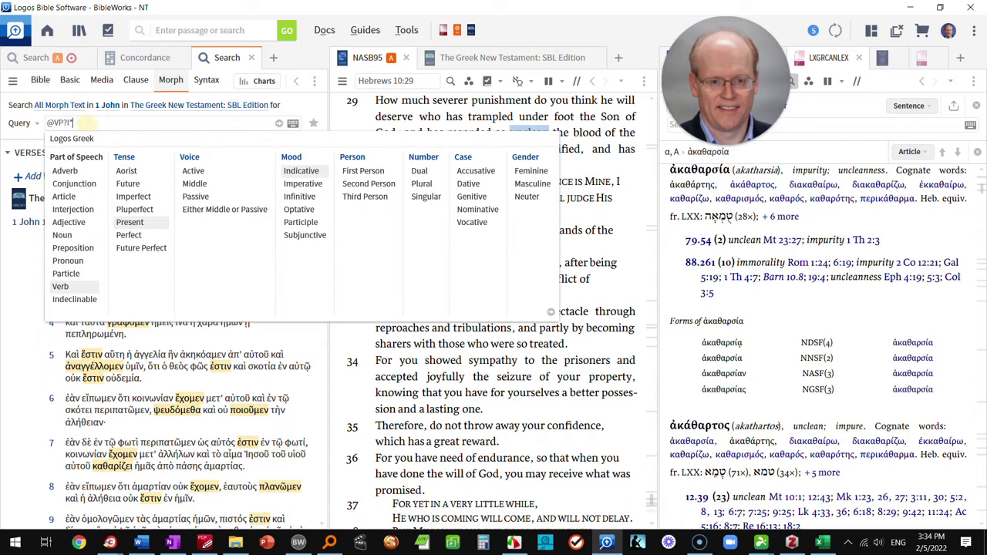
left_click(301, 187)
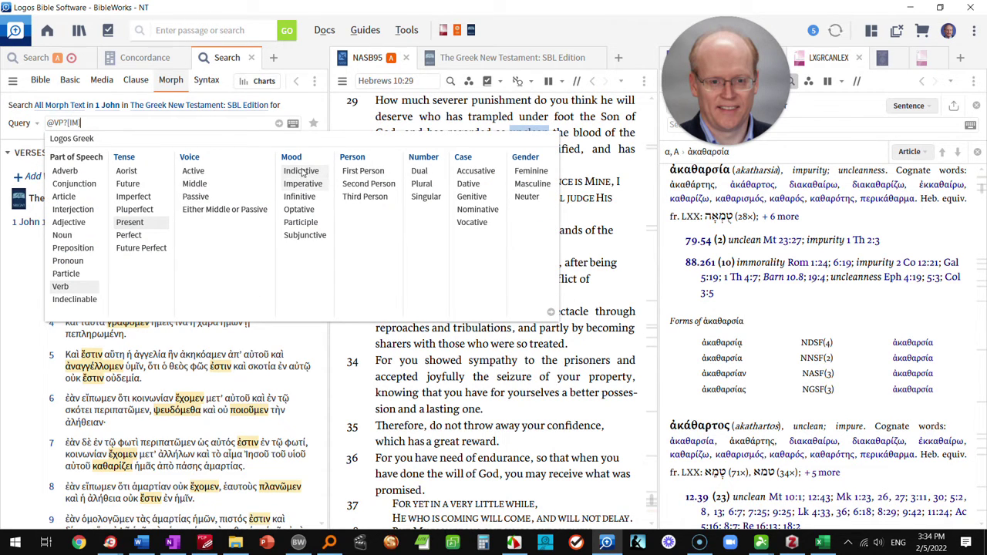
left_click(302, 172)
left_click(306, 175)
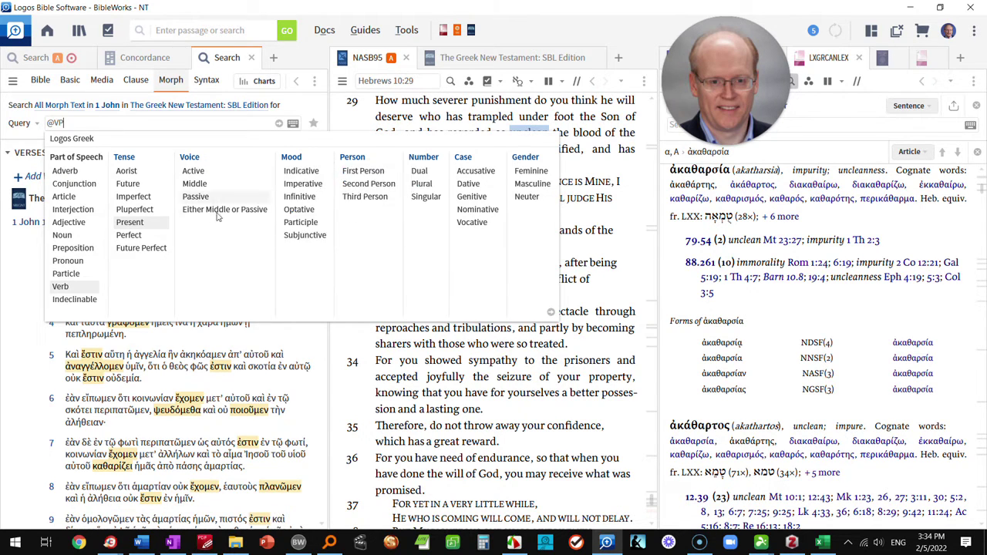
left_click(312, 185)
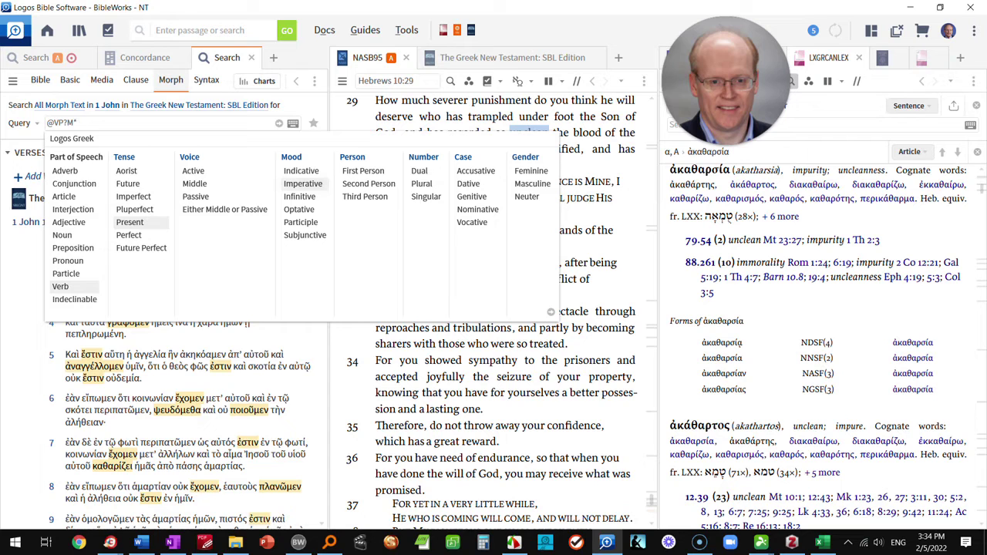
key("Return")
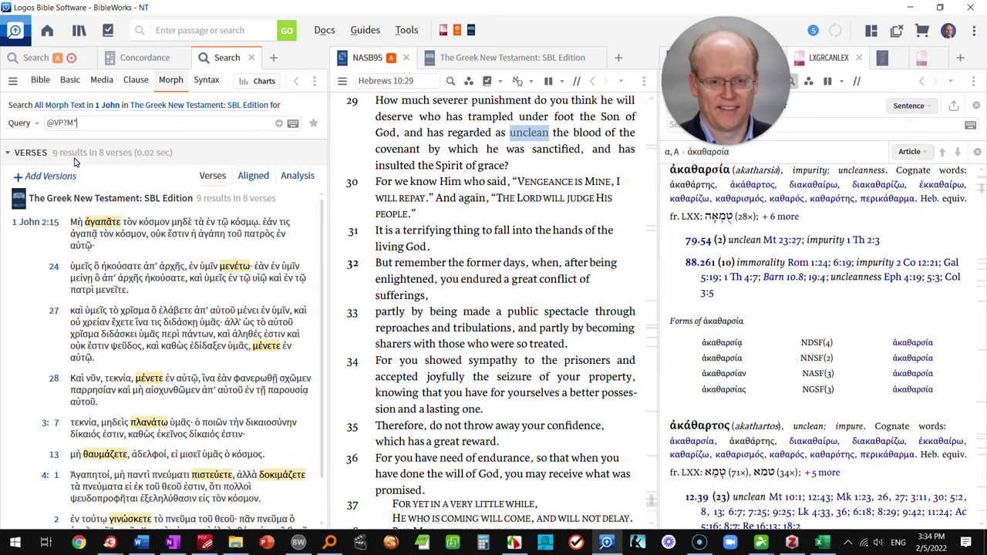
mouse_move(87, 204)
left_click(75, 123)
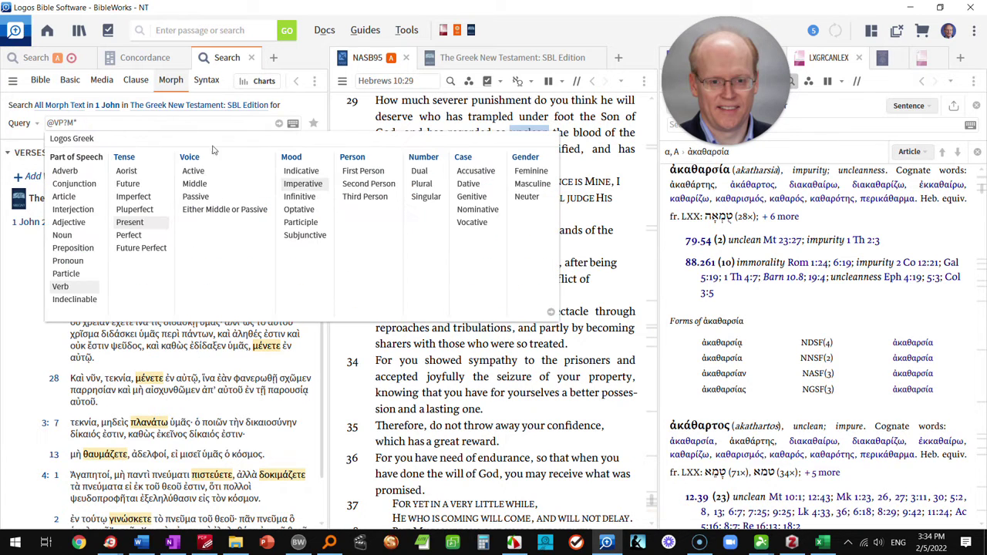
left_click(312, 196)
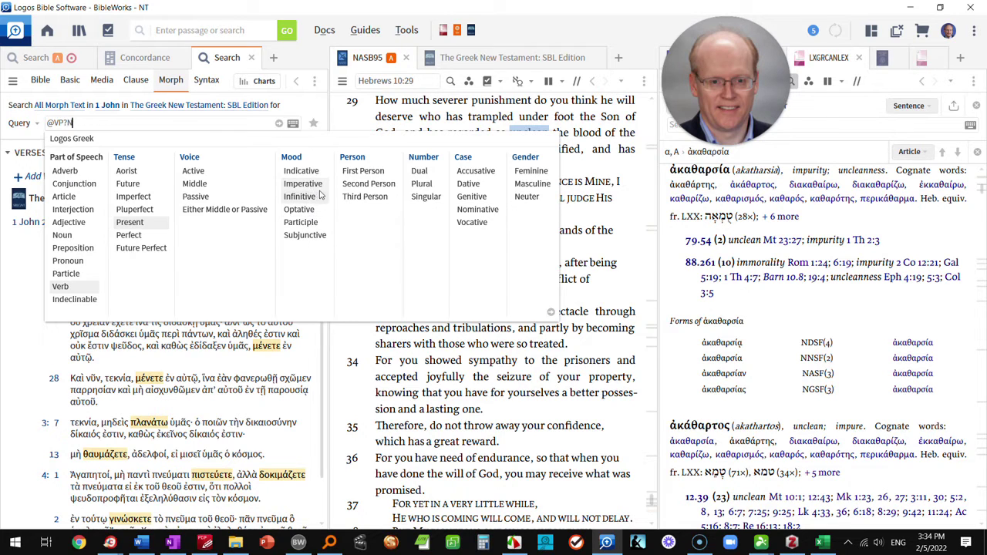
left_click(307, 202)
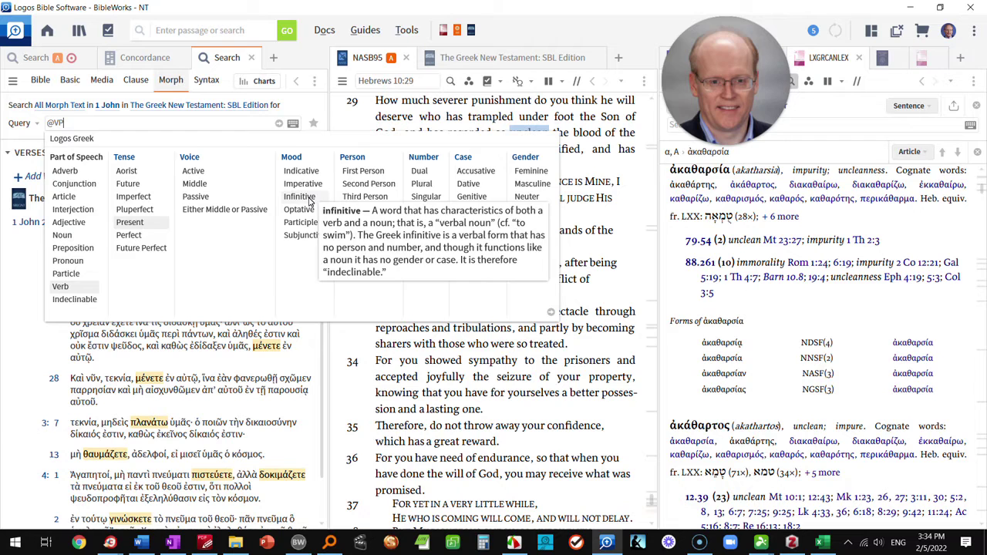
left_click(309, 209)
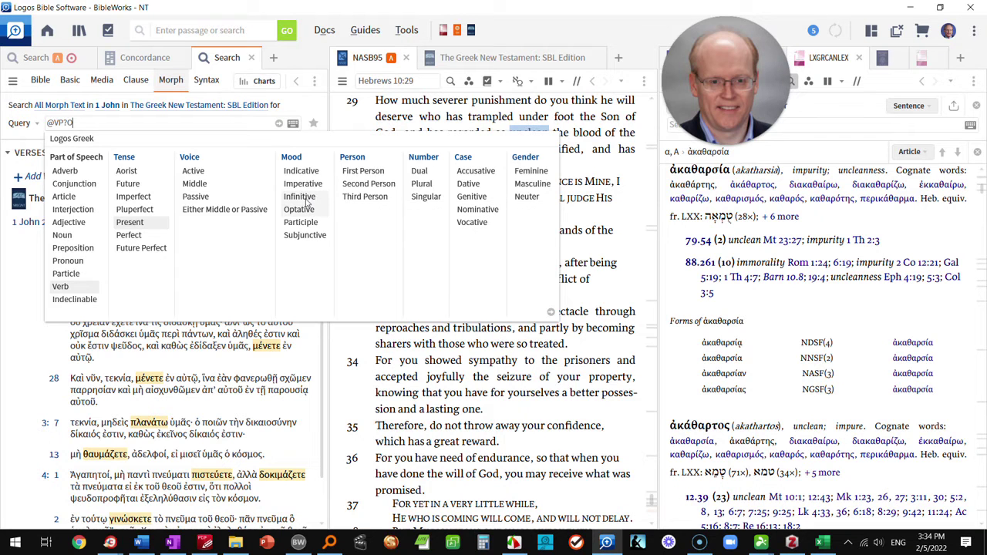
left_click(309, 213)
left_click(312, 223)
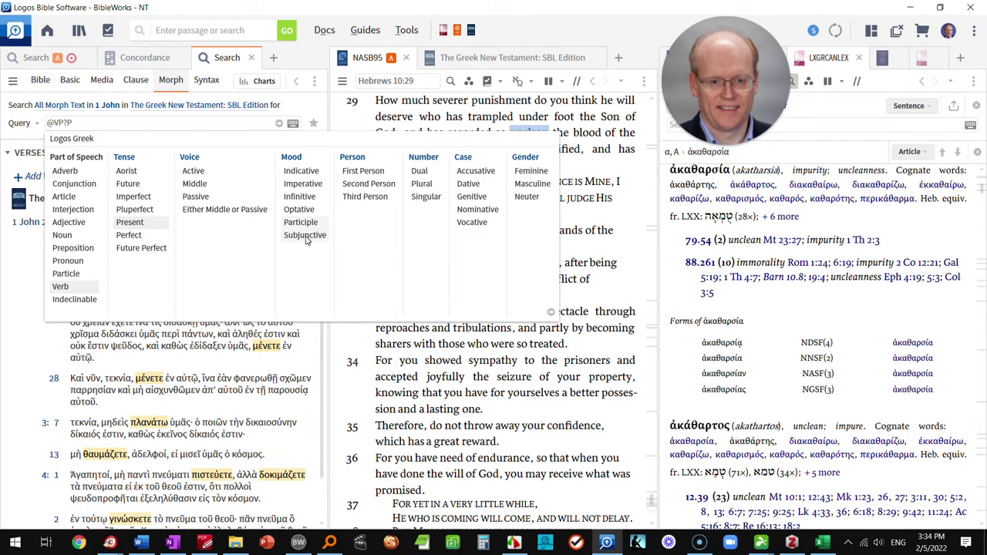
Find the Concordance tool by searching for "conco" and open it.
left_click(407, 31)
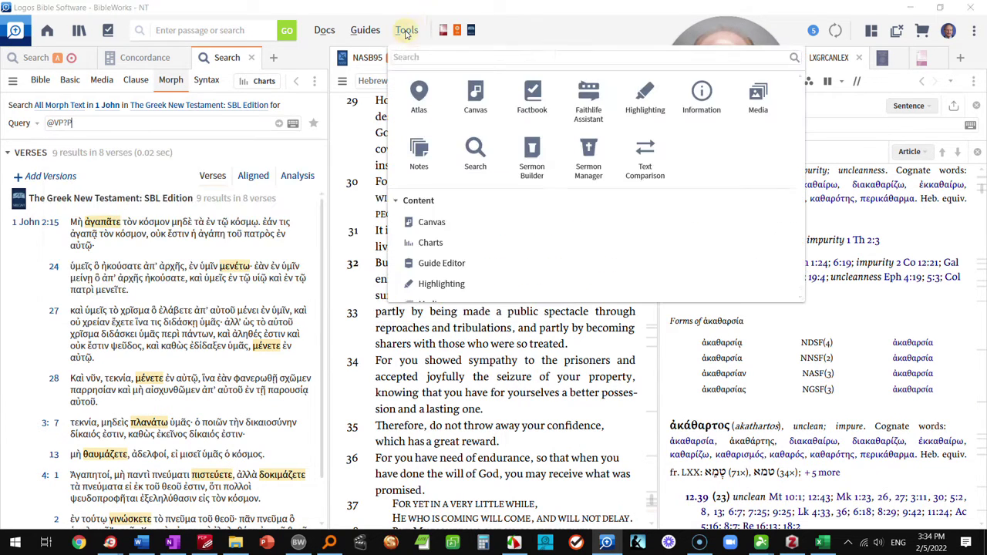
type("conco")
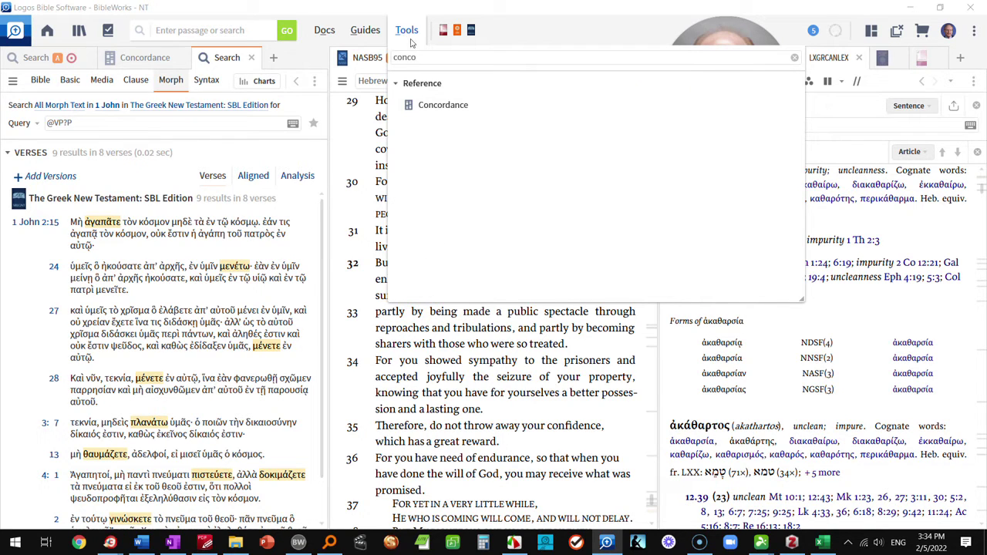
left_click(434, 106)
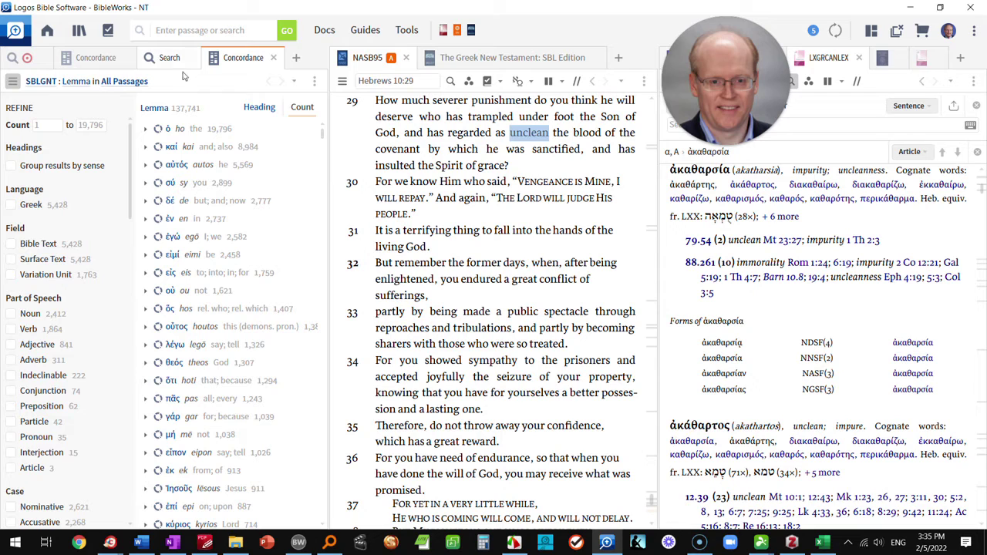
Set the concordance to the SBLGNT resource, The Greek New Testament: SBL Edition, with entries listed by Lemma.
left_click(293, 82)
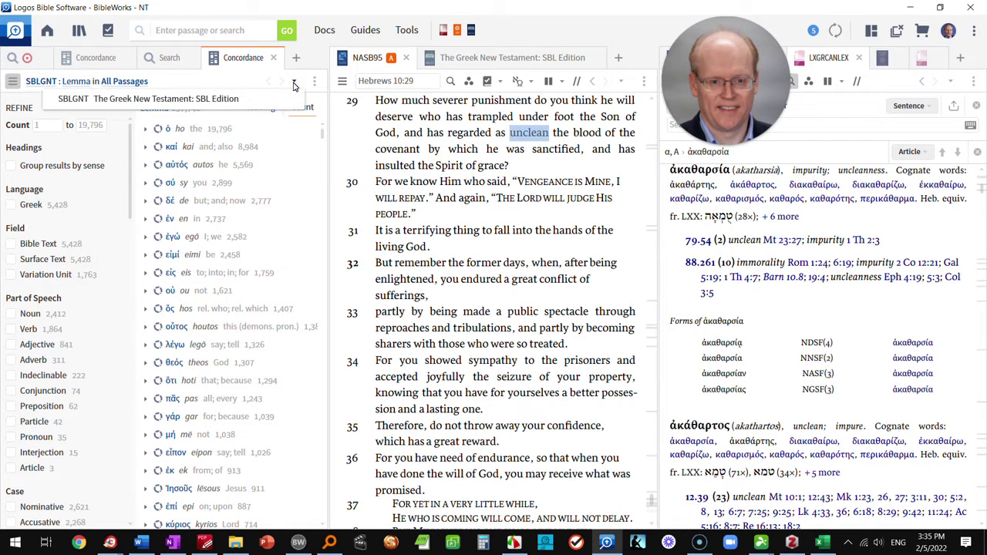
left_click(188, 82)
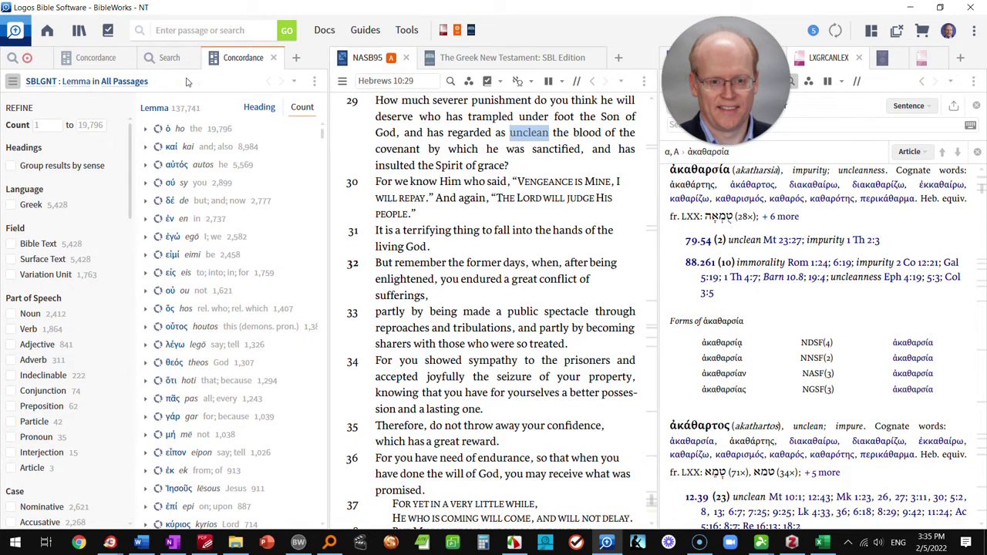
left_click(38, 82)
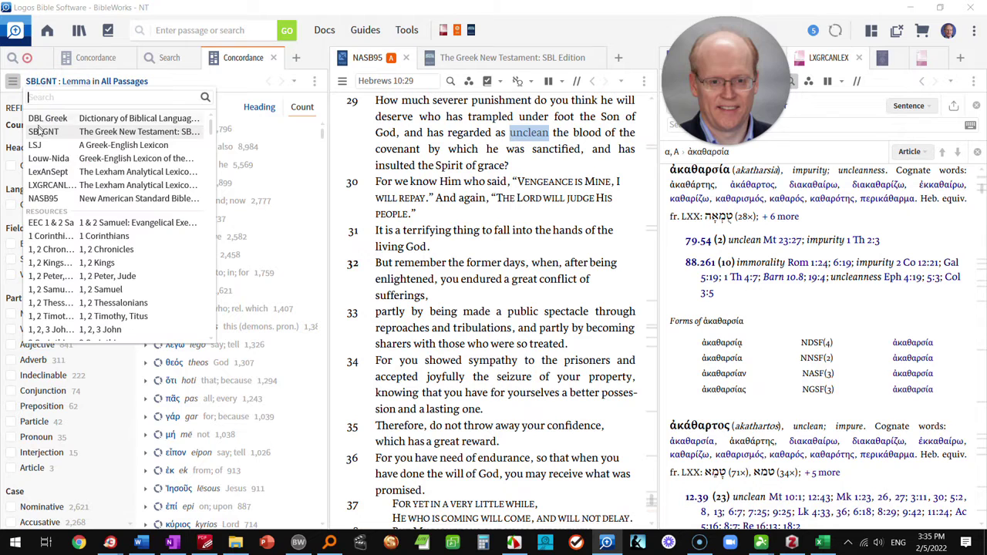
left_click(39, 132)
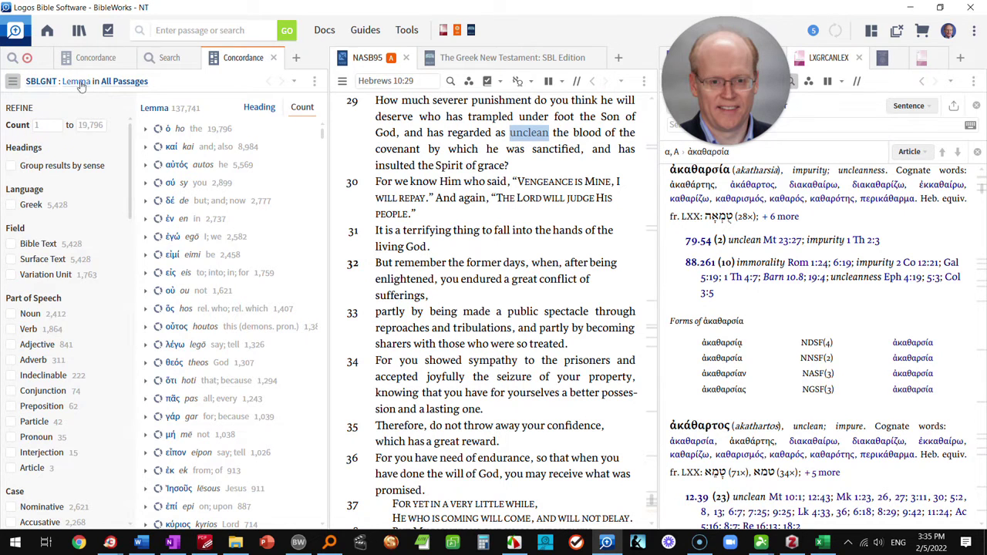
left_click(79, 83)
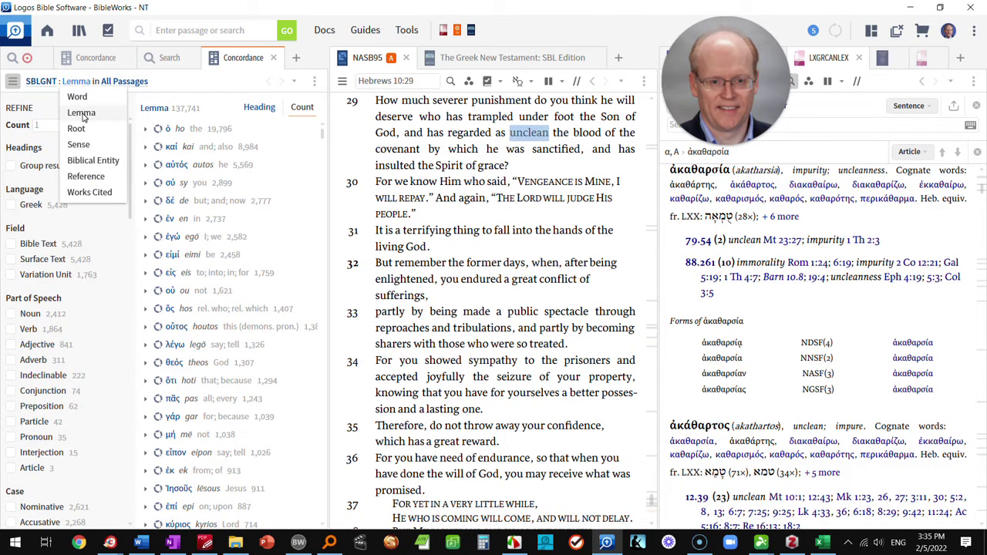
left_click(82, 114)
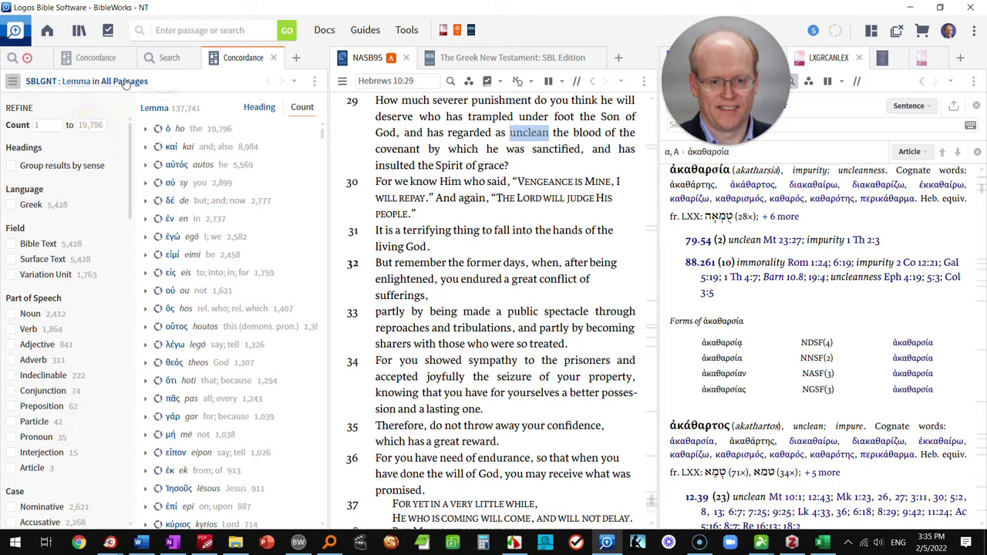
Limit the concordance to a new reference range of 1 John.
left_click(127, 83)
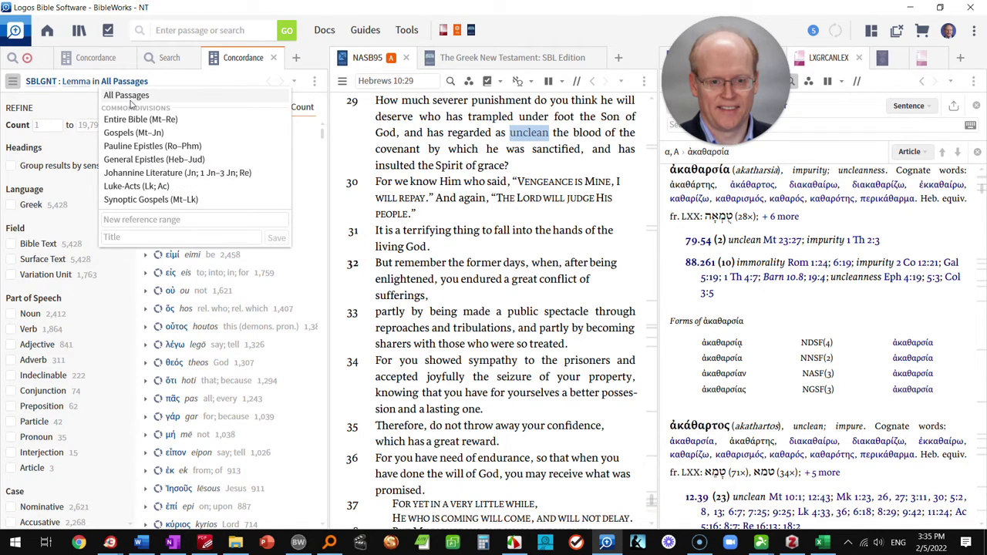
left_click(154, 219)
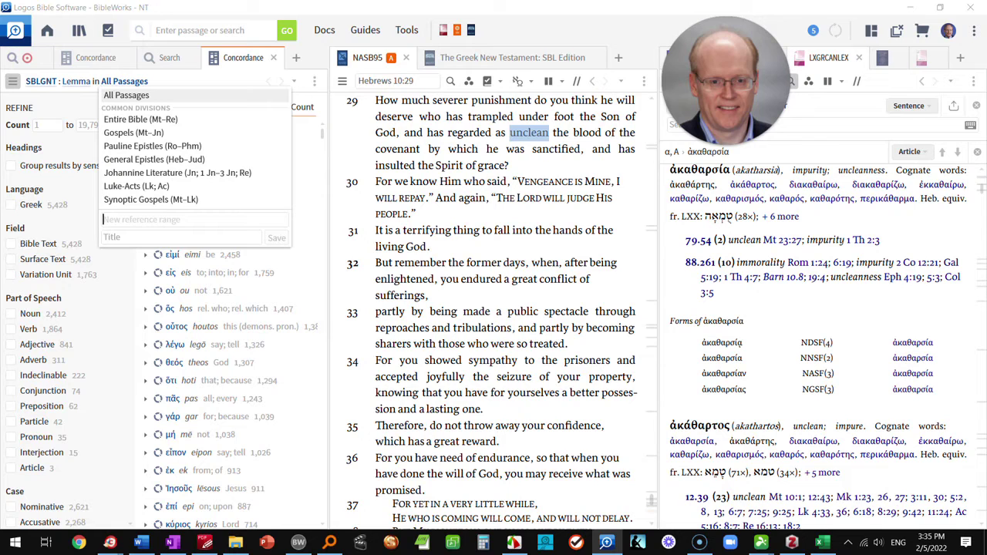
type("1 John")
key("Return")
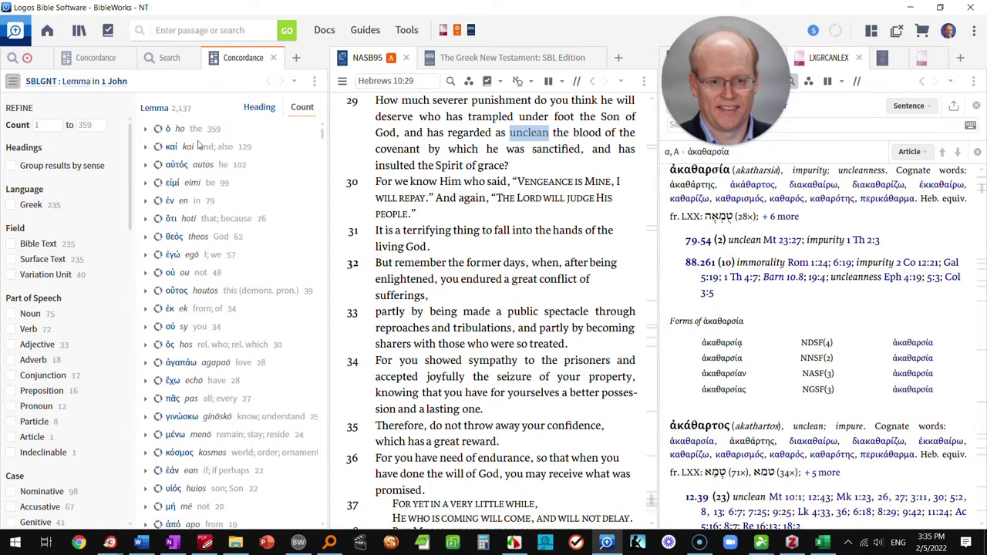
Refine the 1 John lemma list to the Verb part of speech and the Present tense.
scroll(82, 185, "down", 1)
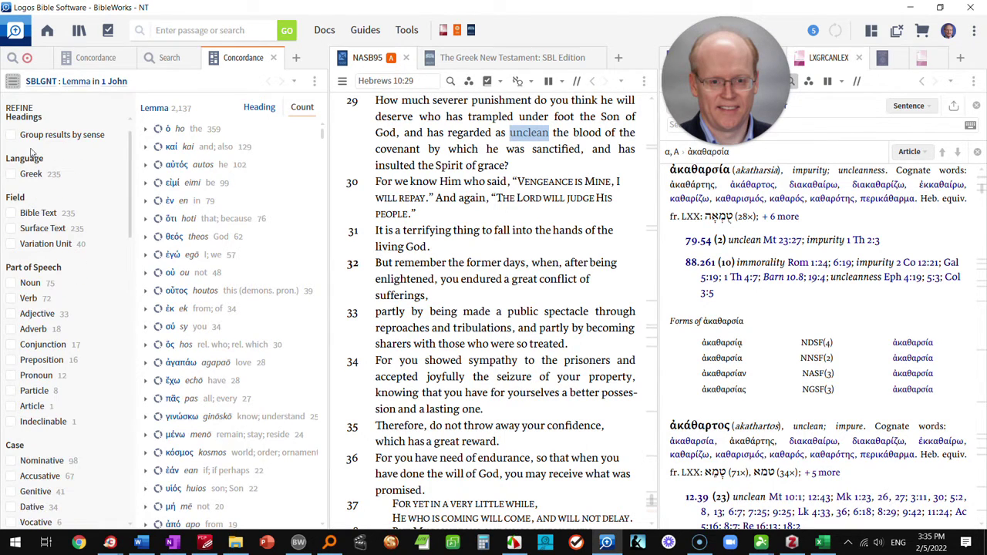
left_click(13, 302)
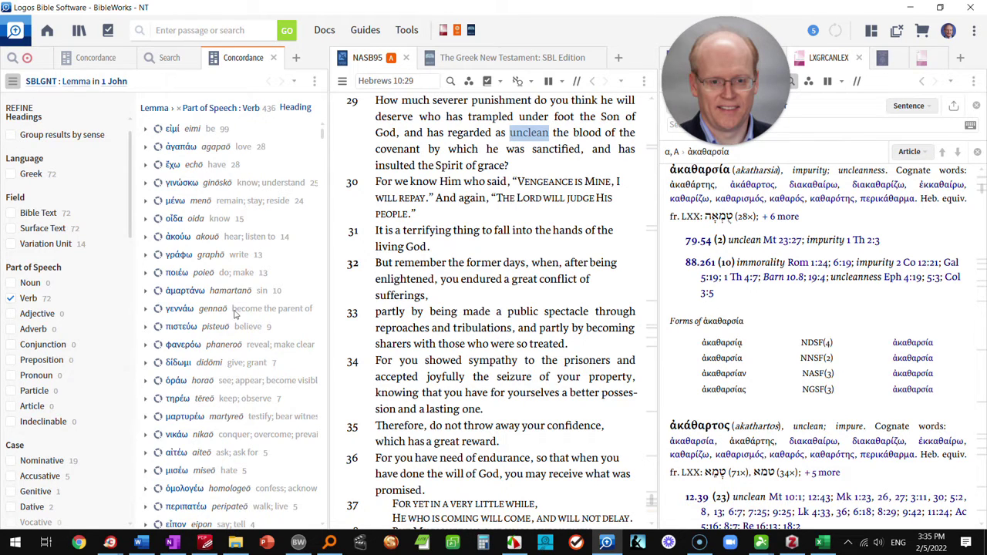
scroll(113, 373, "down", 2)
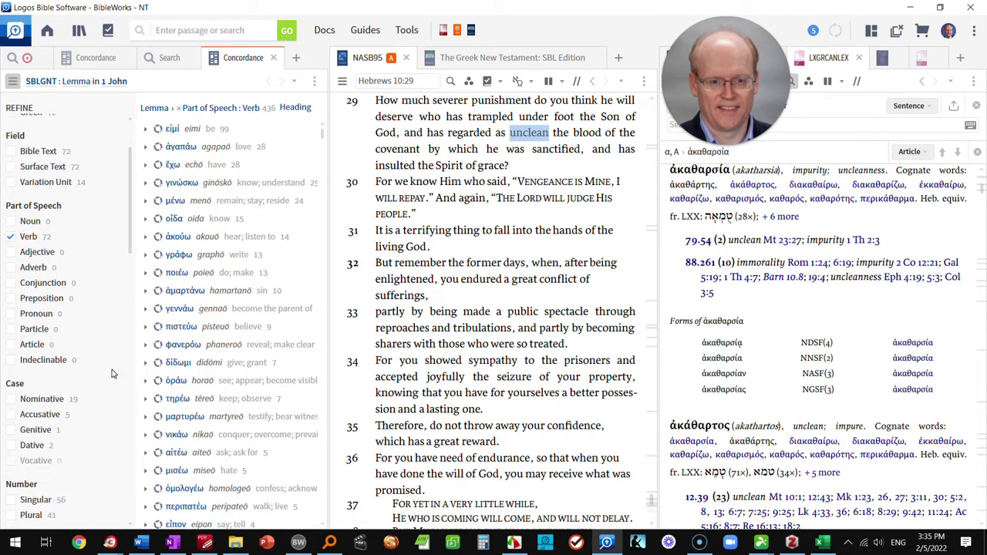
scroll(110, 376, "down", 5)
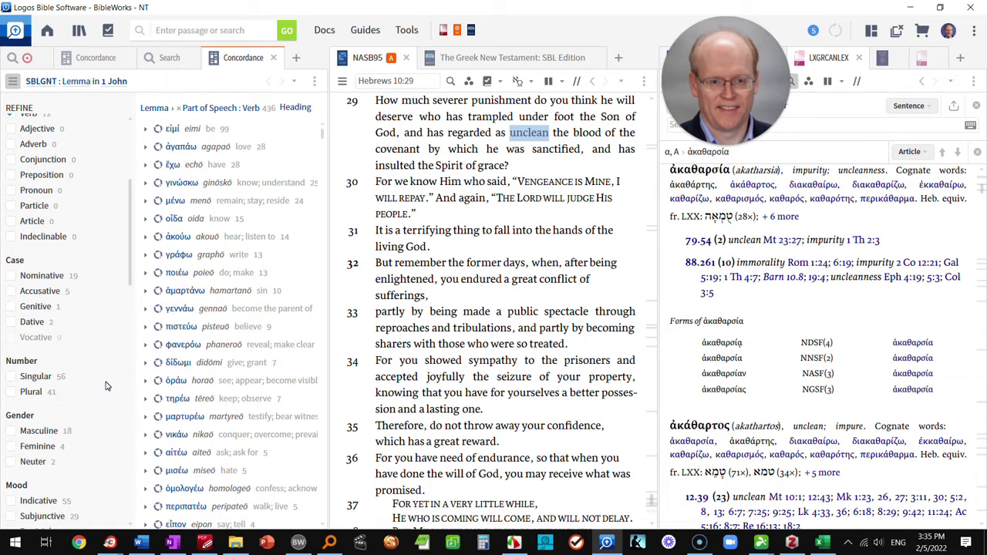
scroll(88, 403, "down", 5)
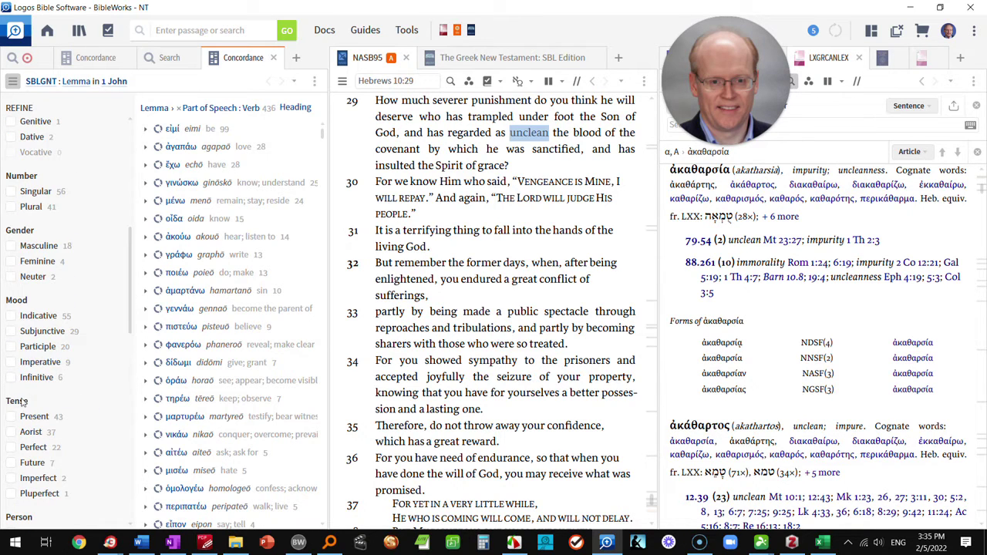
left_click(13, 417)
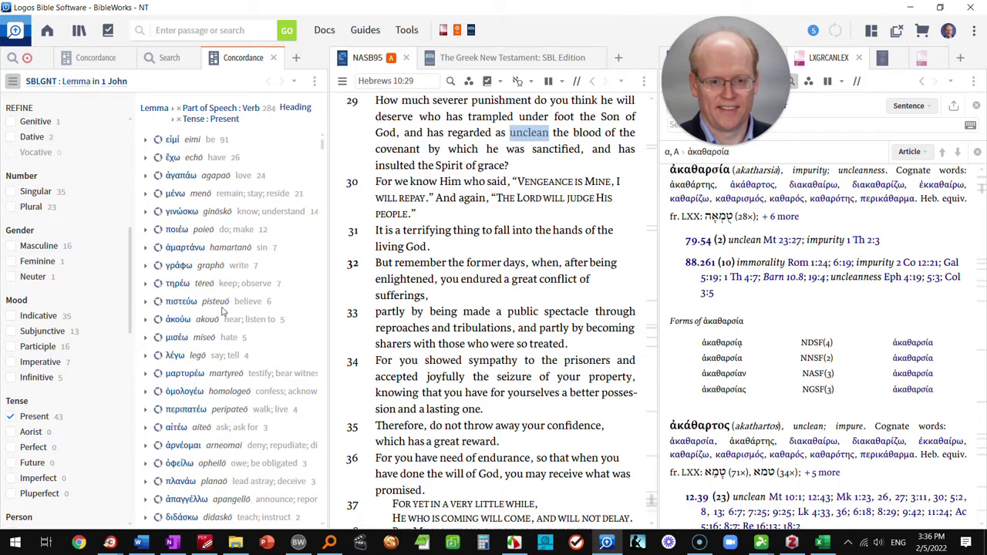
View the present tense verbs filtered by Indicative and by Subjunctive mood, clearing each mood filter after viewing.
left_click(11, 316)
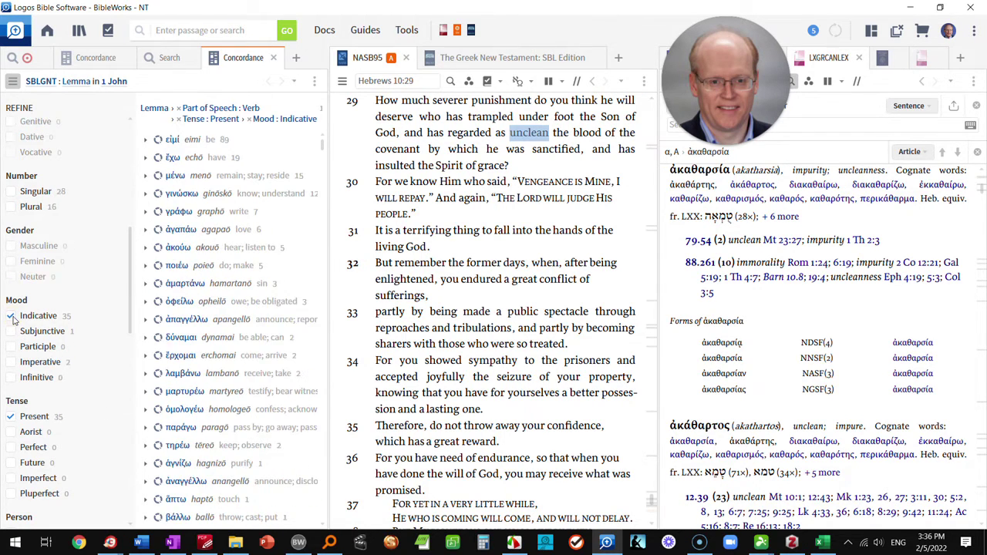
left_click(11, 316)
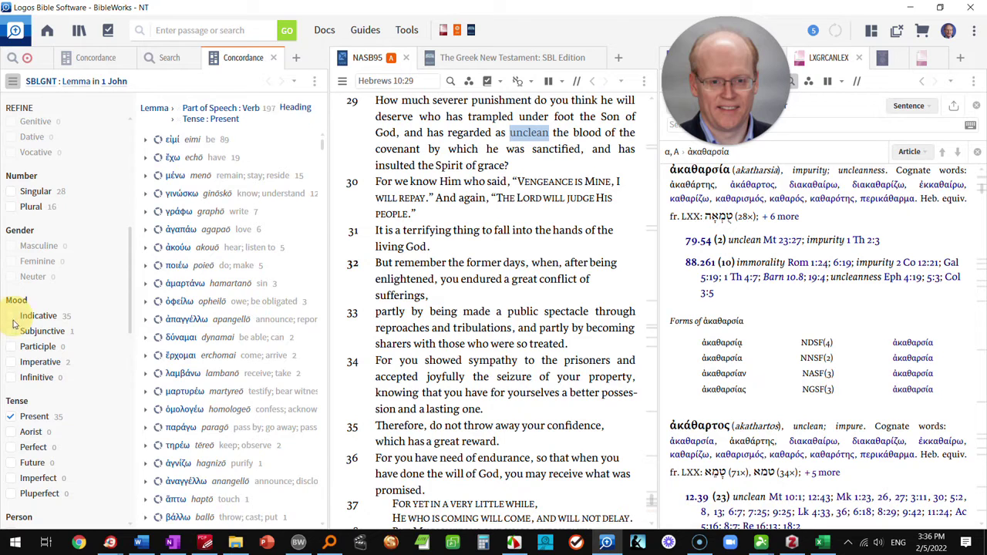
left_click(11, 332)
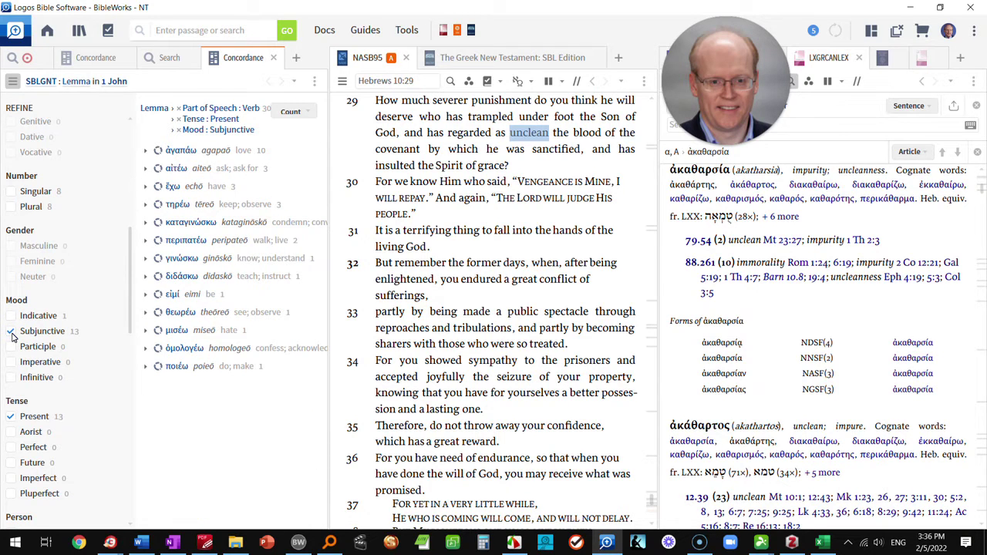
left_click(12, 332)
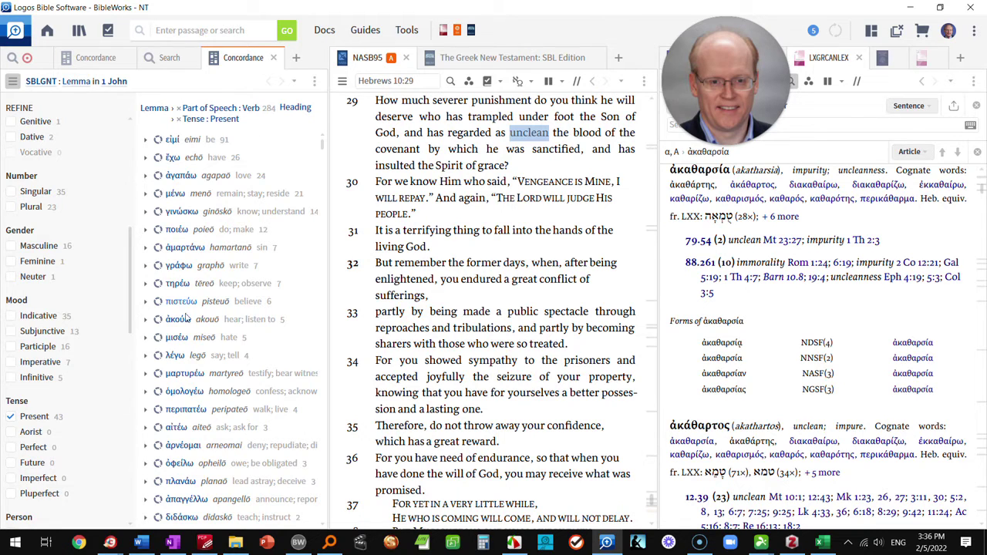
Export the present tense verb list to a new Microsoft Excel document and review it in a maximized window.
left_click(313, 82)
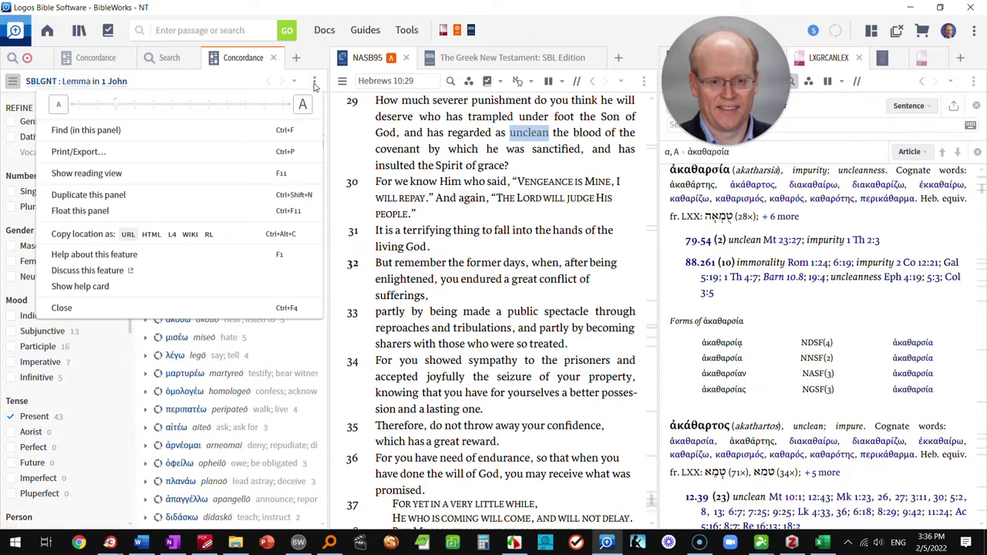
left_click(108, 152)
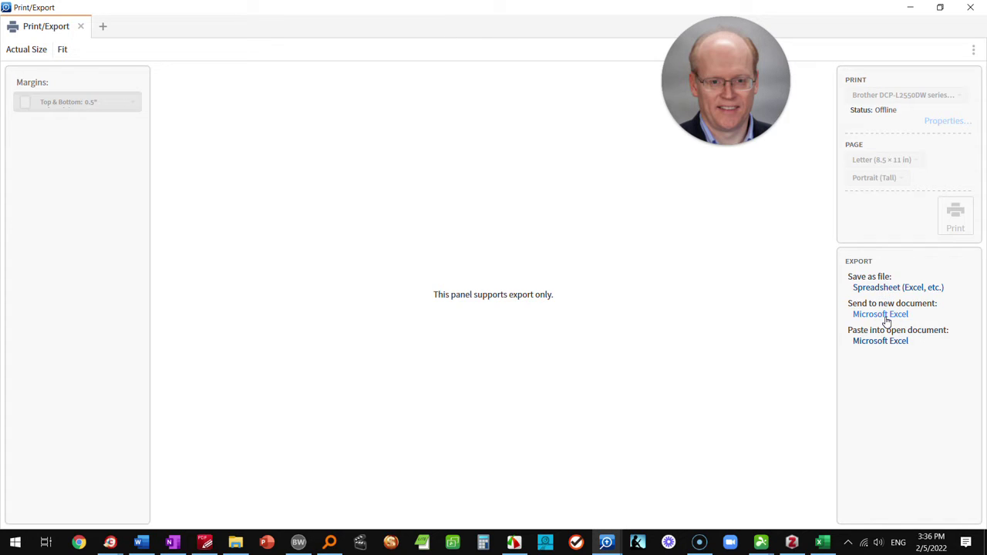
left_click(885, 316)
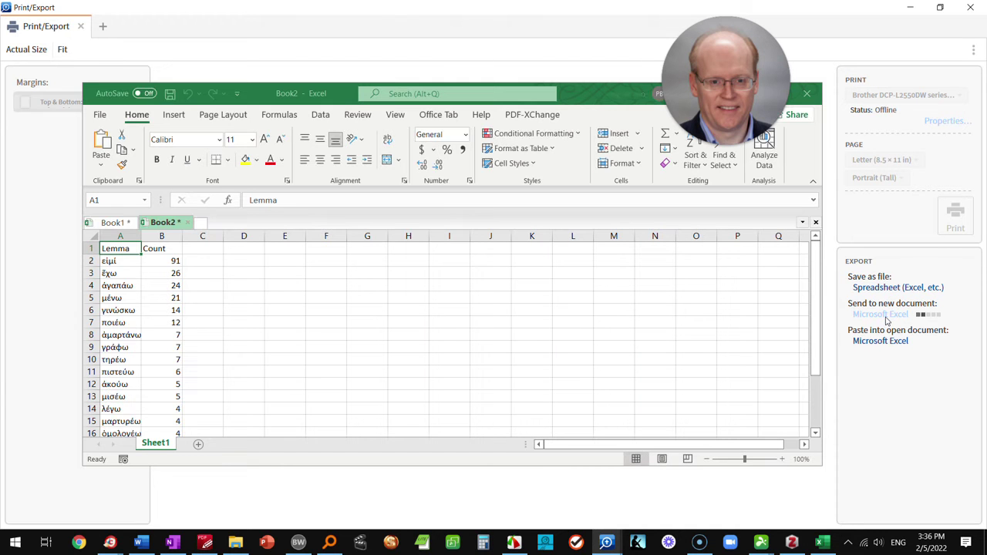
double_click(584, 98)
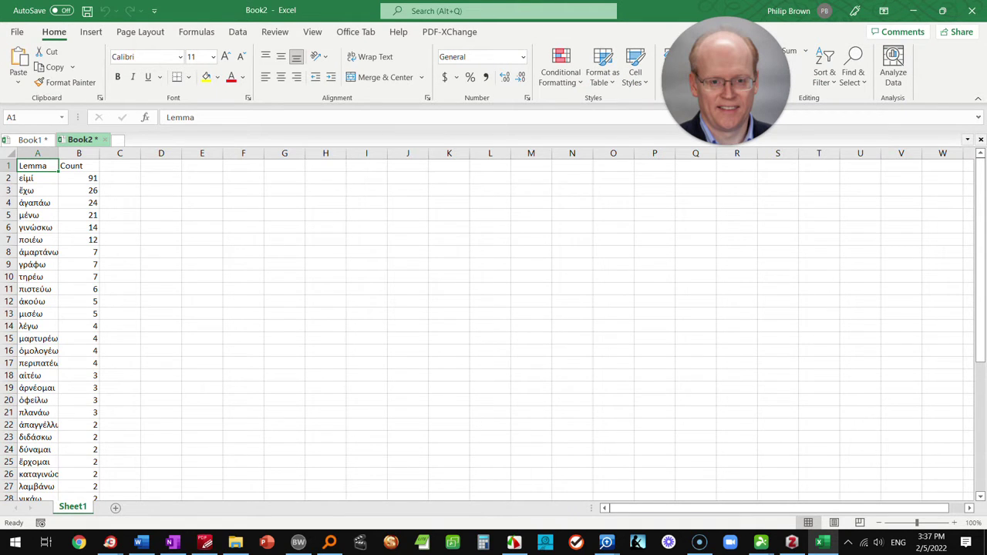
scroll(493, 330, "down", 7)
scroll(493, 330, "up", 7)
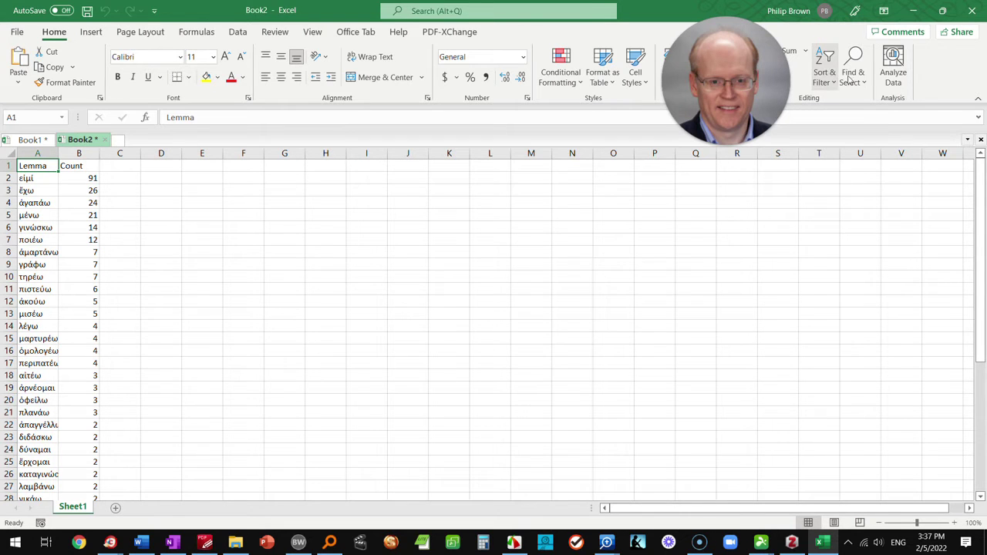
Minimize Excel and the export window to recheck the refine filters of the Logos concordance.
left_click(913, 10)
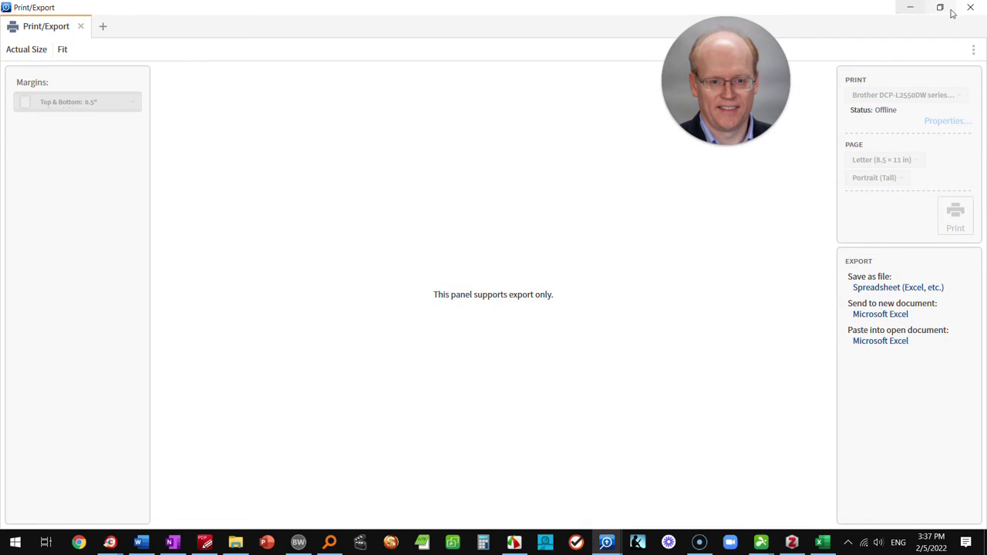
left_click(909, 7)
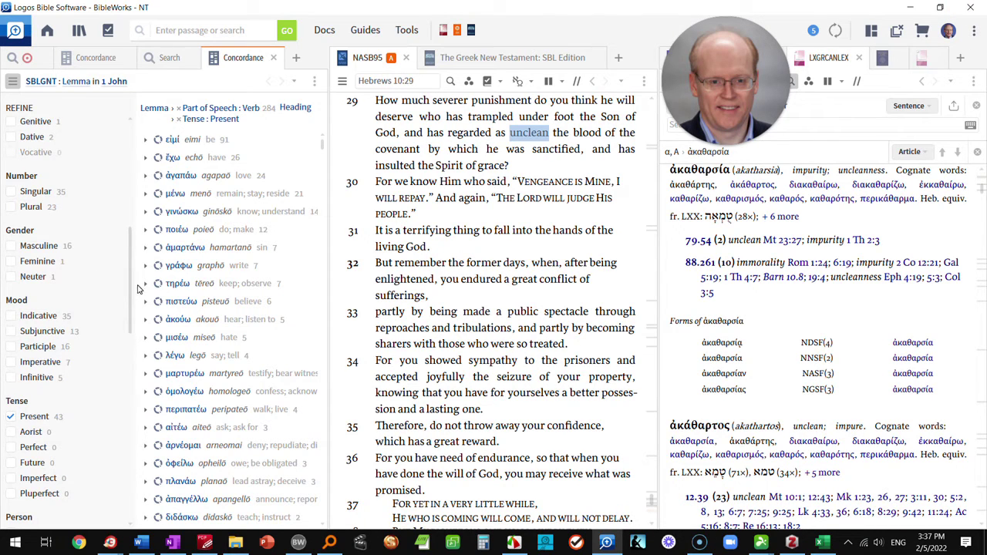
scroll(84, 379, "up", 5)
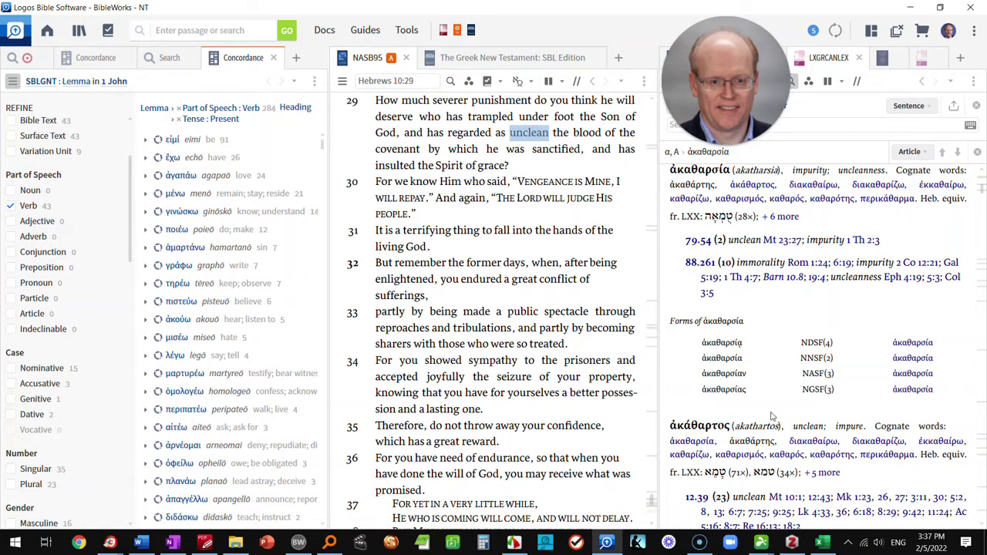
In Excel, copy the lemmas and counts from A2 to B17, and switch to the blank Document4 in Word.
left_click(823, 543)
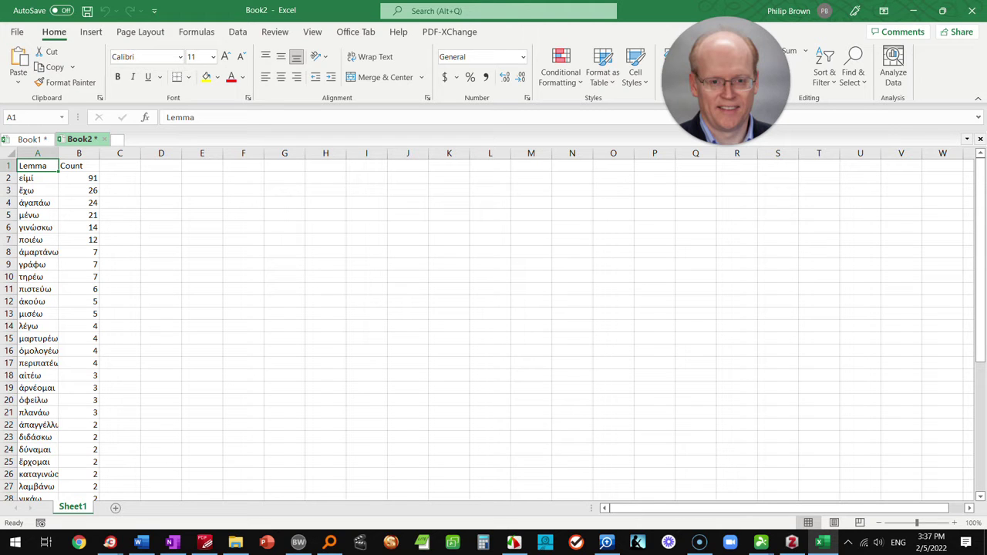
left_click_drag(30, 178, 92, 249)
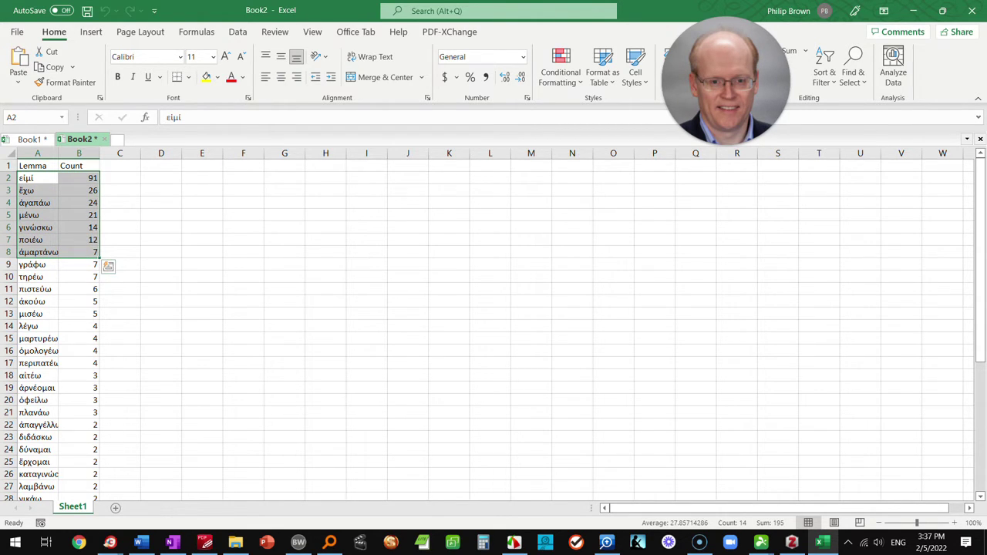
left_click_drag(80, 363, 19, 176)
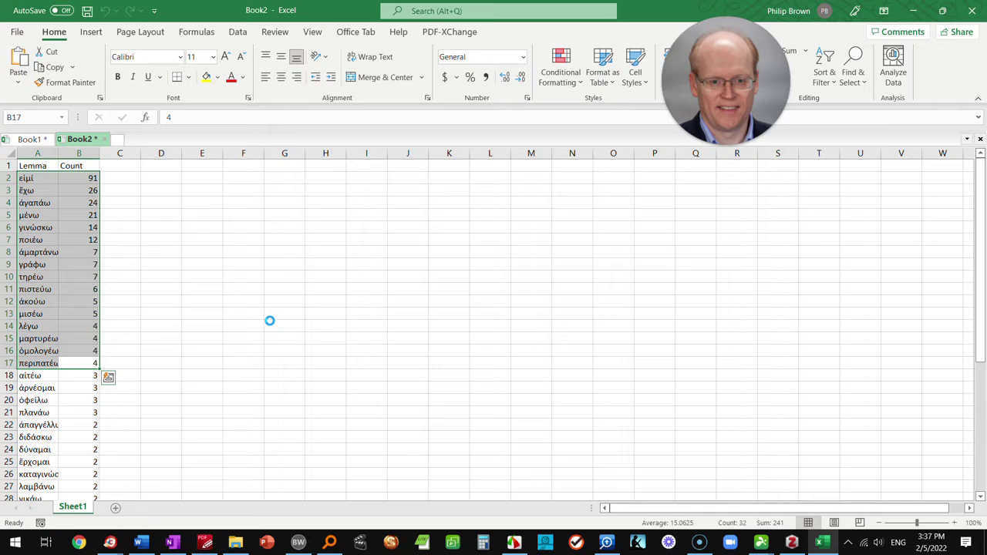
key("ctrl+c")
left_click(140, 542)
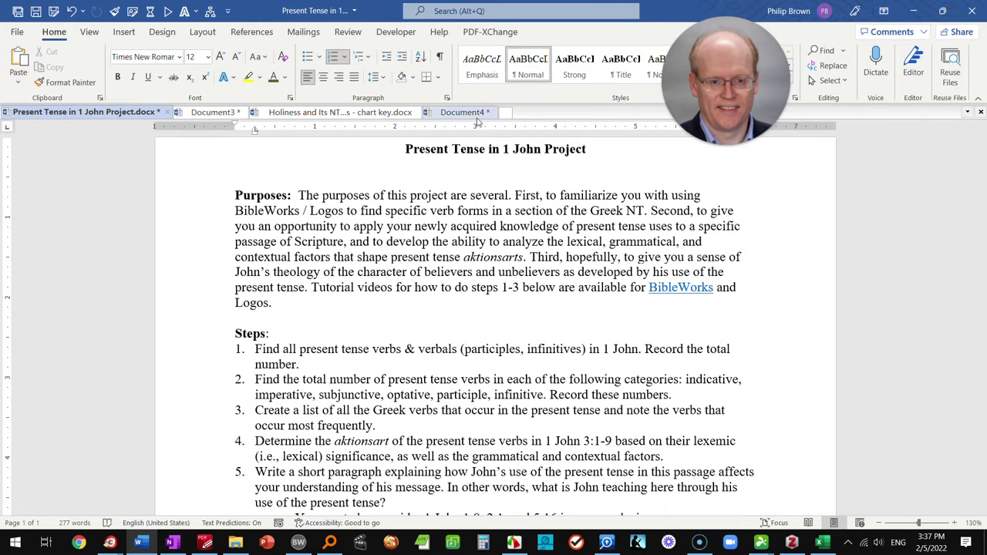
left_click(463, 112)
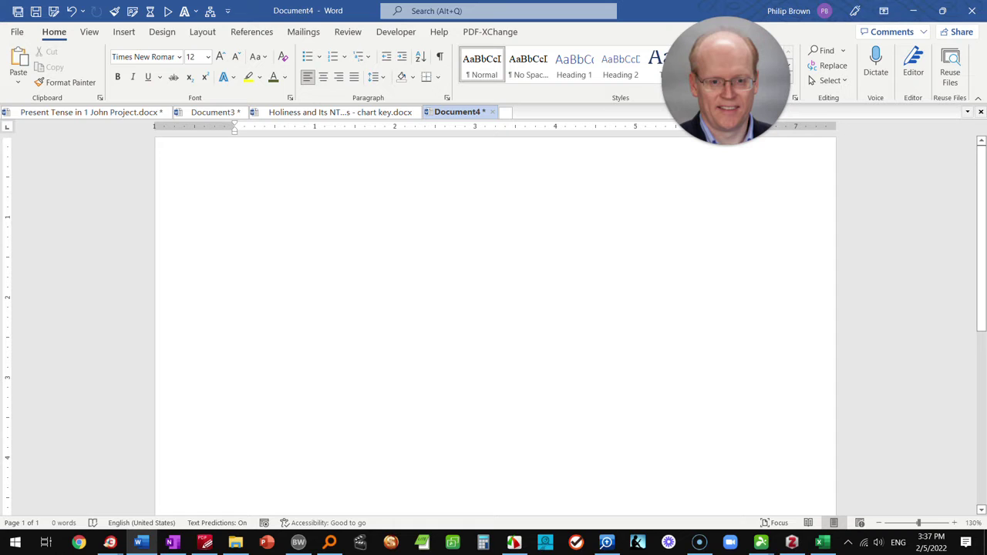
Try pasting the copied cells into Document4 with the default formatting, and undo the paste.
key("ctrl+v")
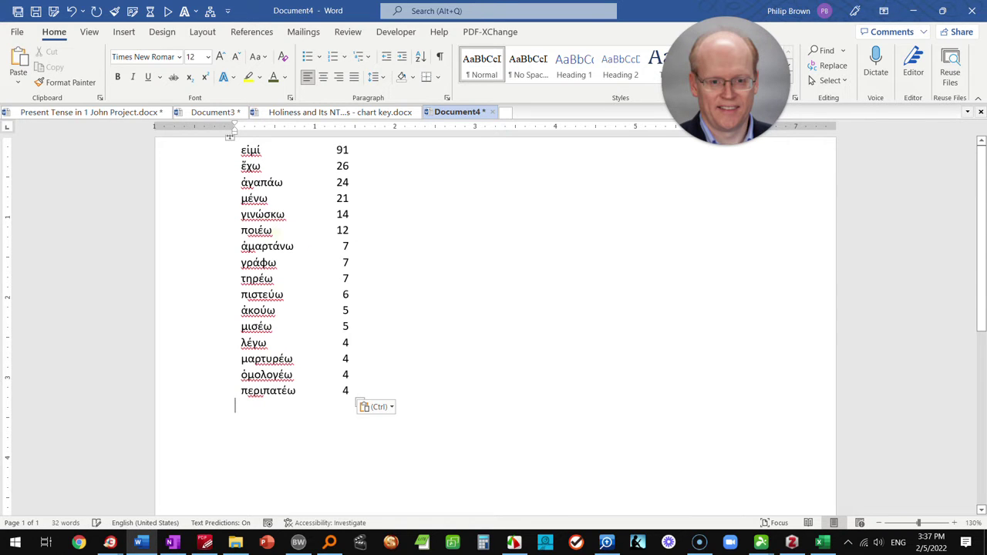
left_click_drag(246, 230, 330, 293)
key("ctrl+z")
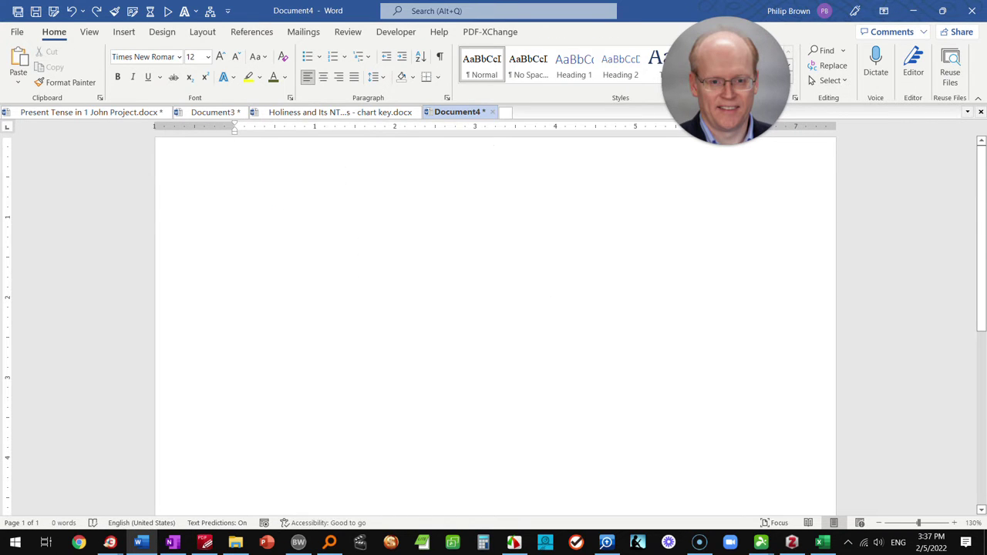
Paste the copied lemmas and counts into the blank Document4 as text only.
right_click(238, 182)
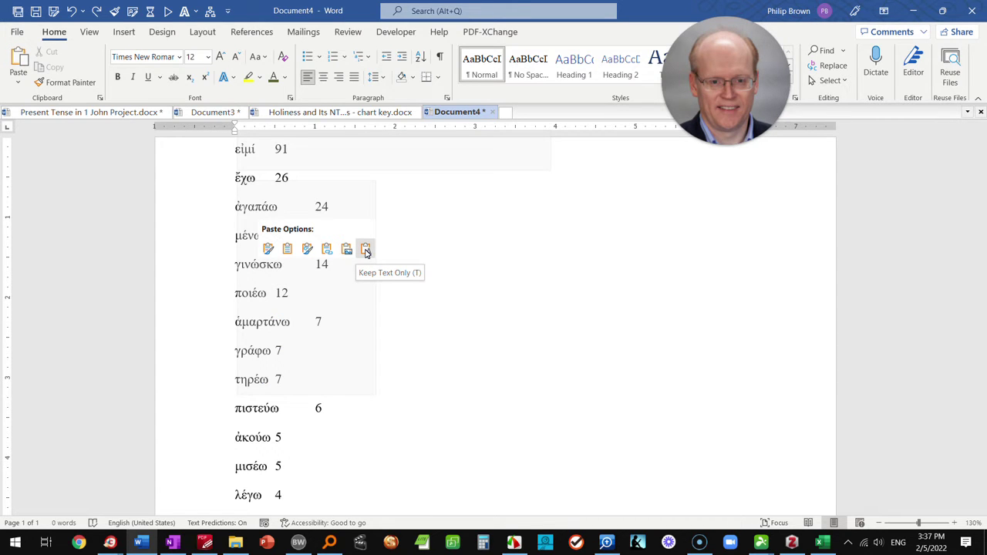
left_click(366, 250)
scroll(366, 250, "up", 3)
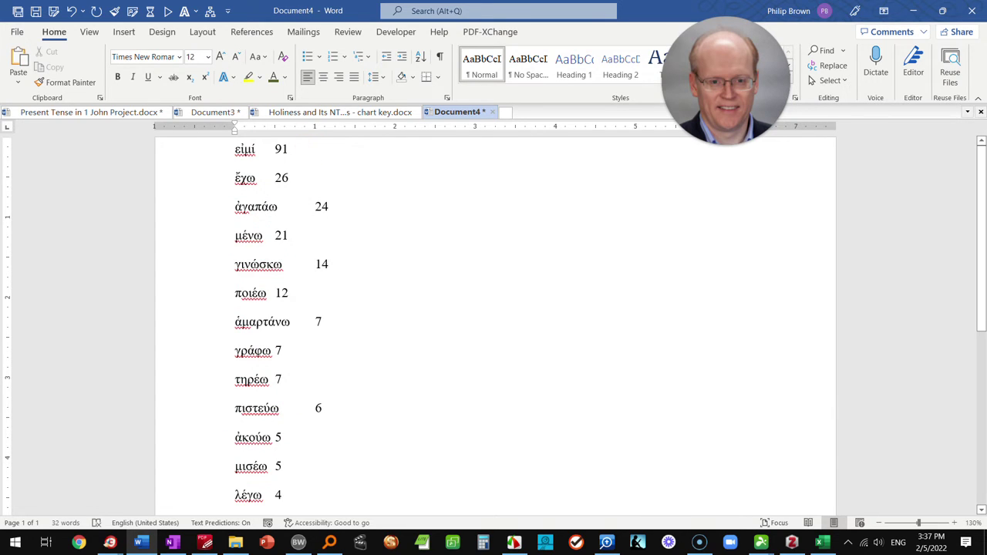
Join the first three verbs into one comma-separated line, with a single space between each lemma and its count: εἰμί 91, ἔχω 26, ἀγαπάω 24.
type(",")
key("Delete")
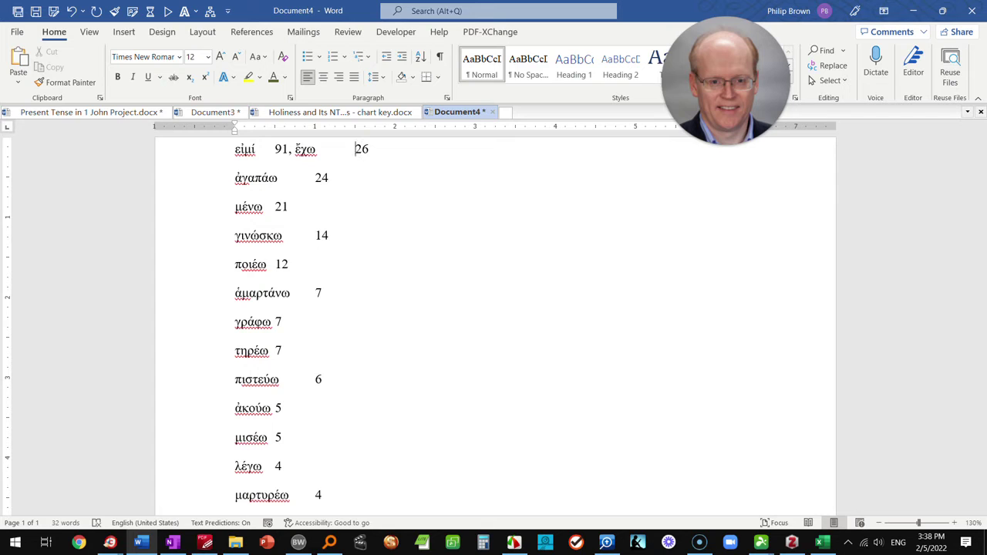
key("BackSpace")
type(",")
key("Delete")
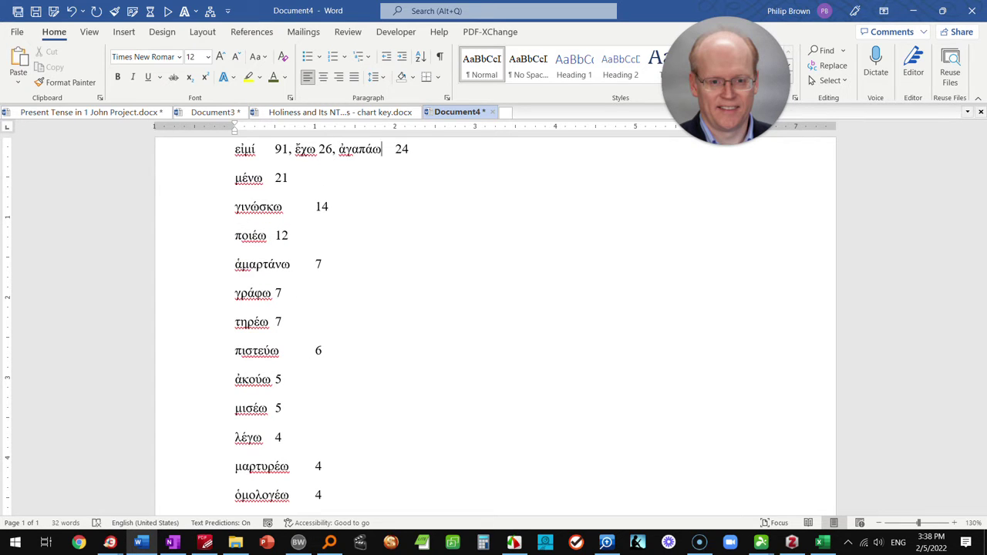
key("Delete")
left_click_drag(276, 150, 262, 152)
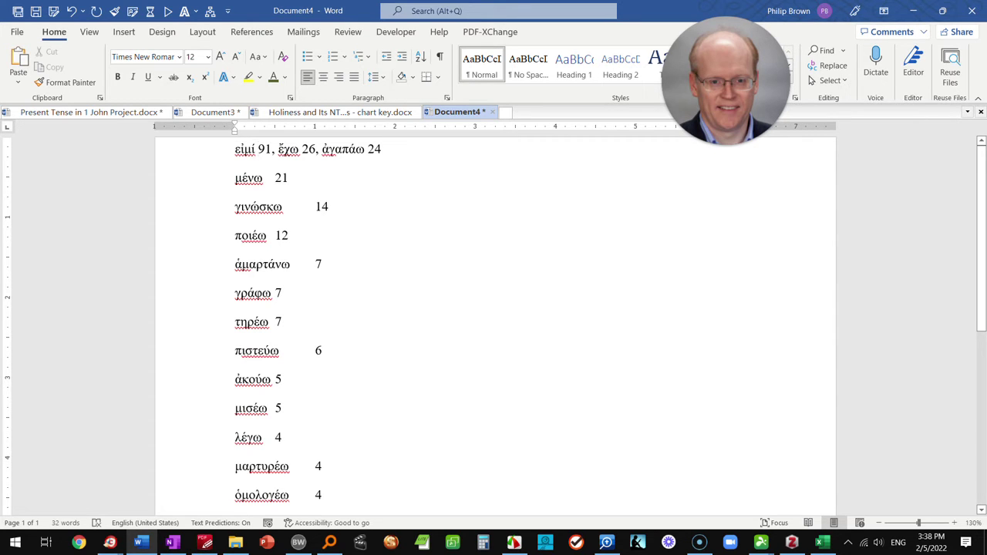
Switch to the browser, create a blank Google Docs document from Google Drive, and paste the copied verb list into it without formatting.
left_click(110, 542)
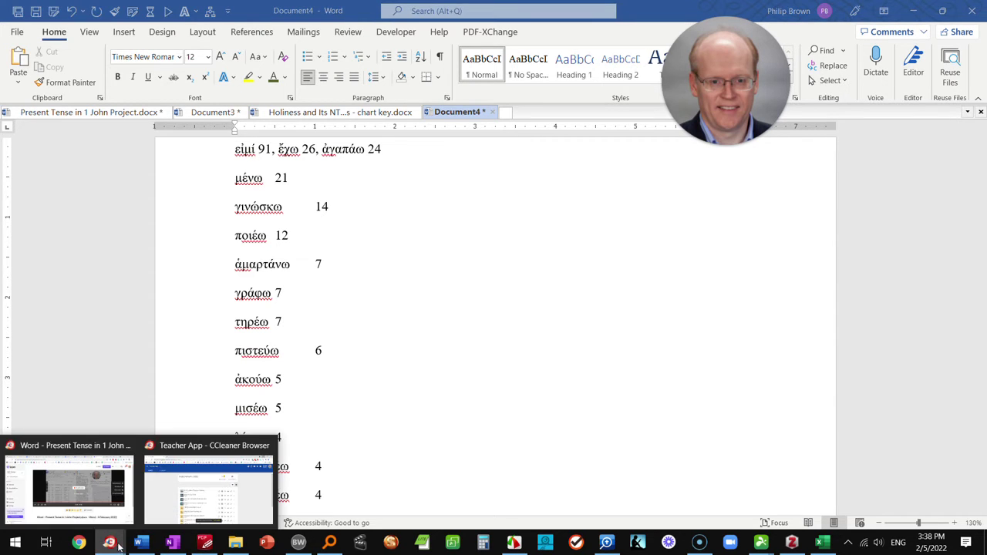
left_click(67, 447)
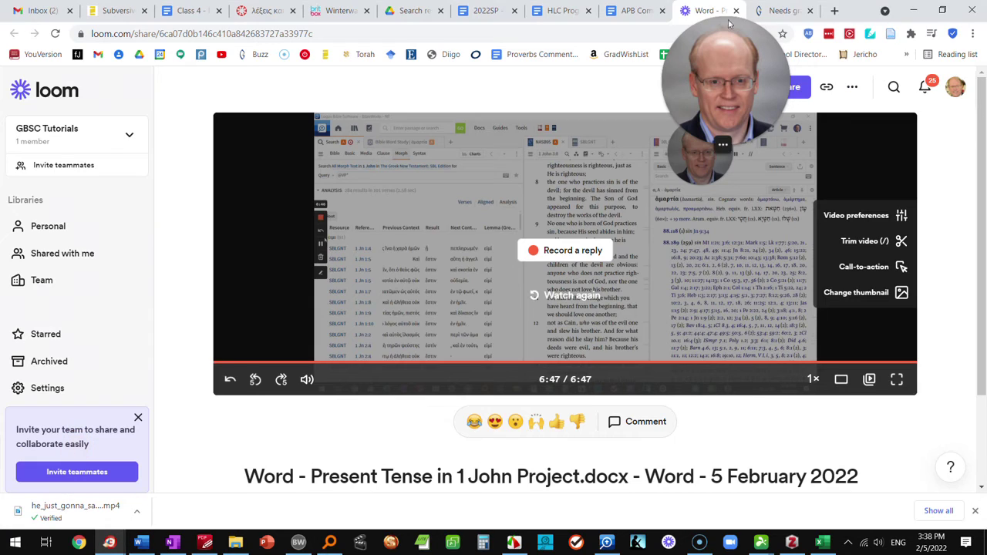
left_click(834, 11)
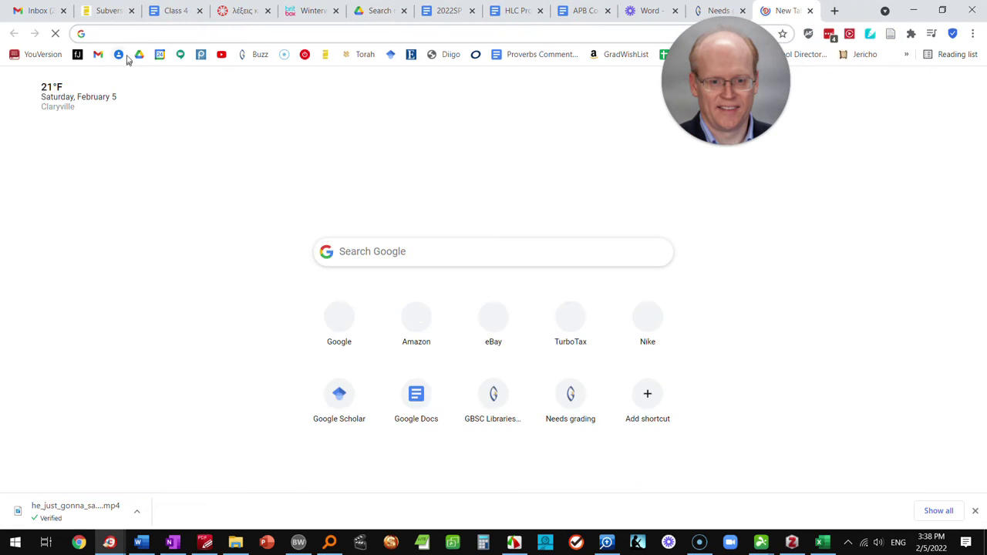
left_click(139, 55)
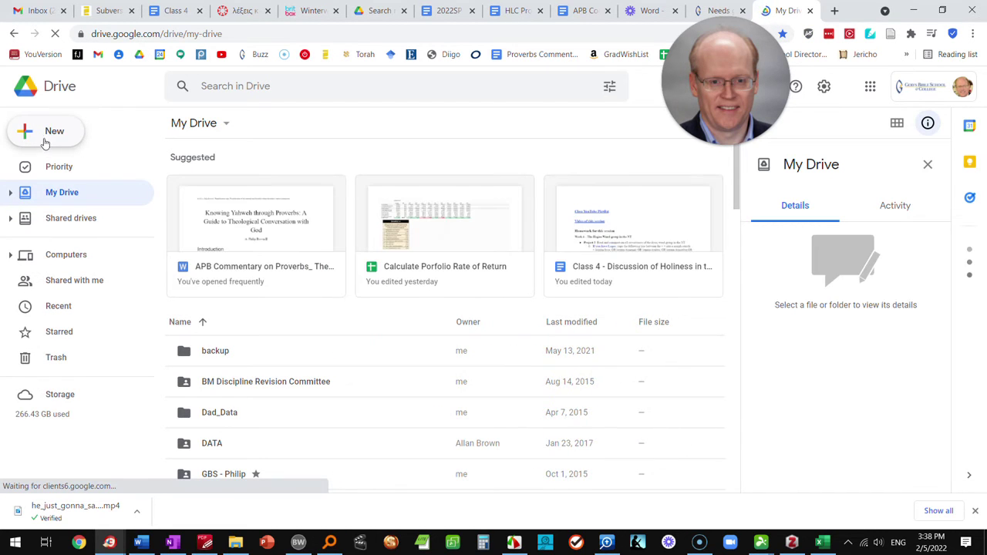
left_click(43, 130)
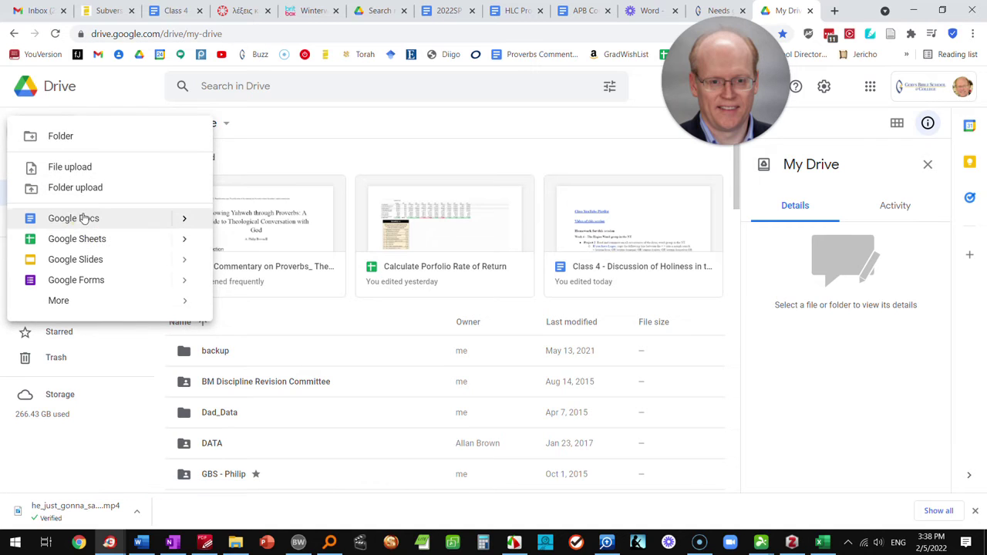
left_click(85, 219)
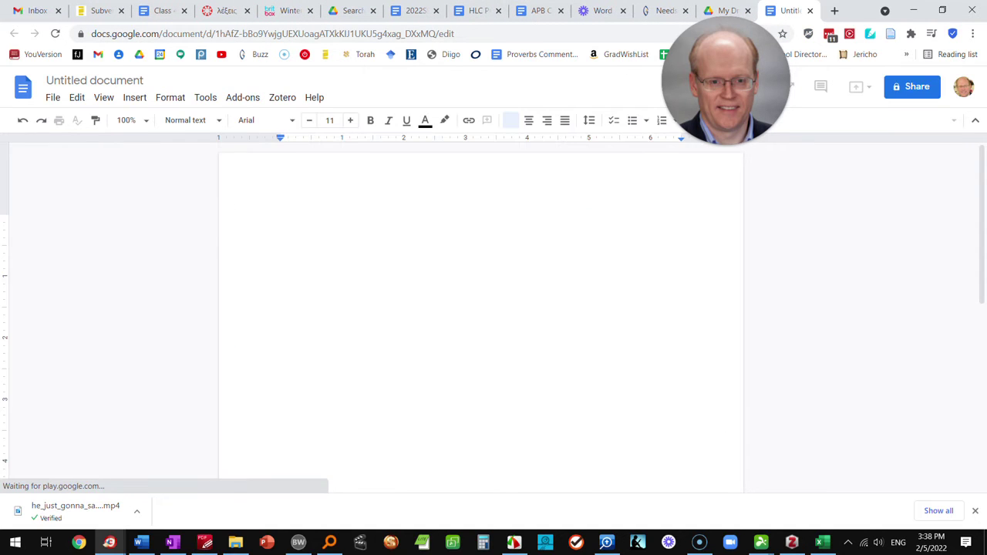
right_click(297, 222)
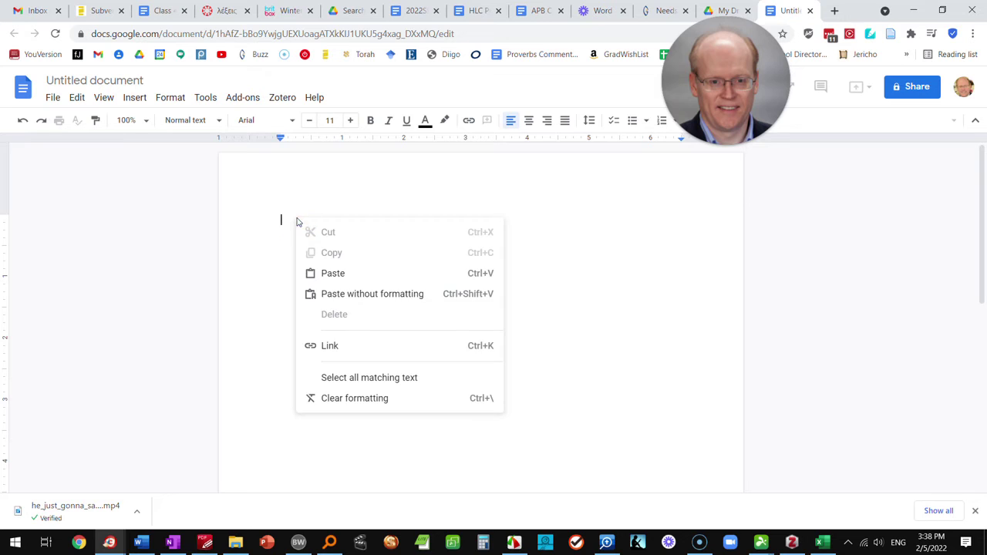
left_click(339, 295)
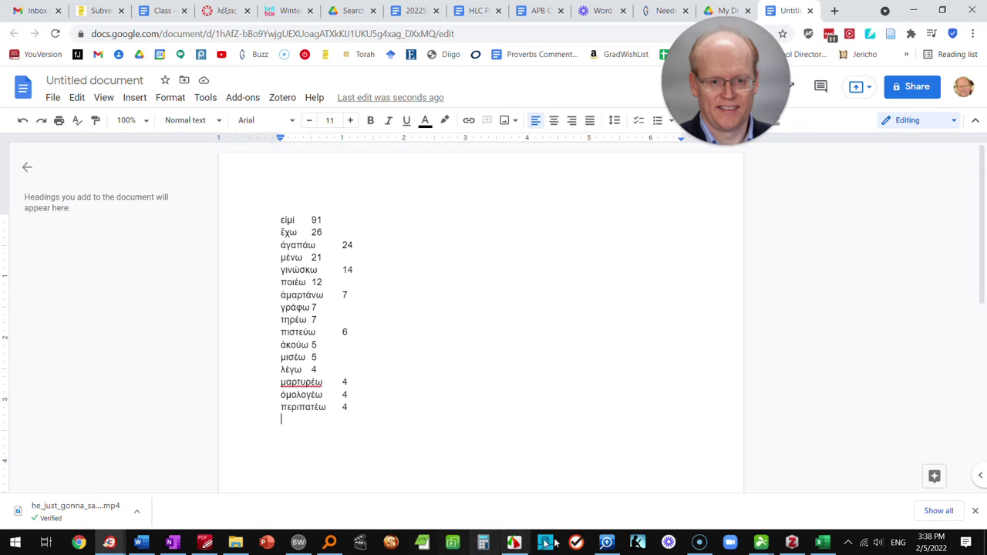
left_click(606, 542)
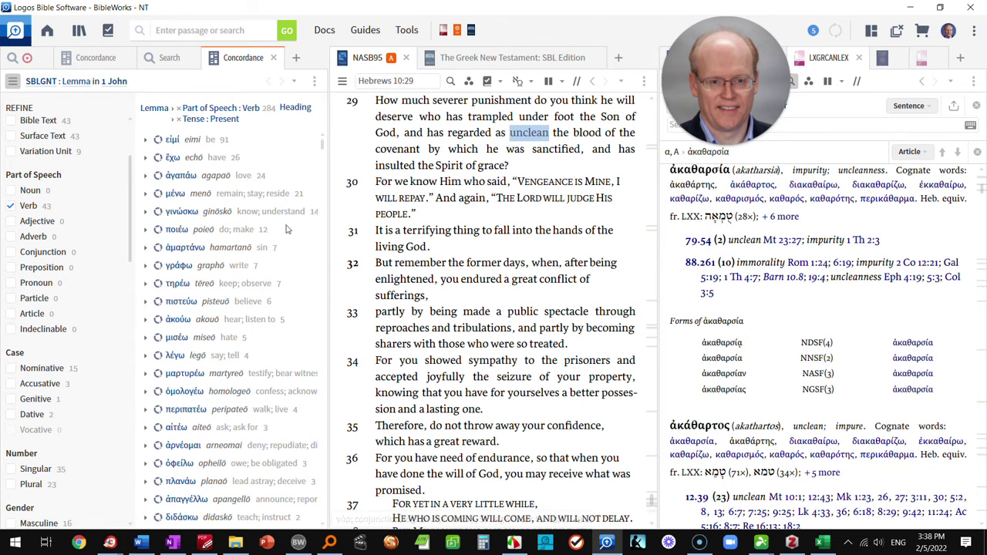
left_click(154, 57)
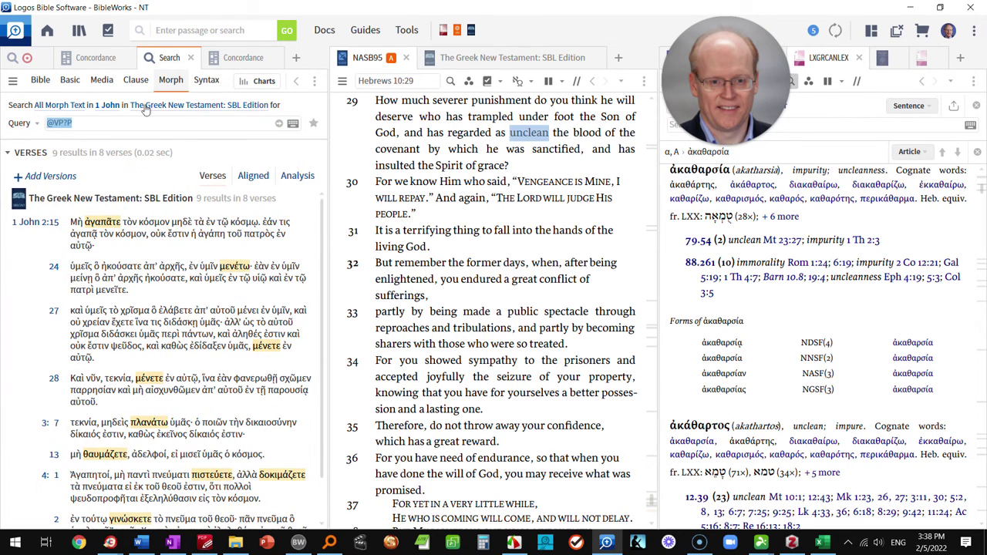
left_click(178, 105)
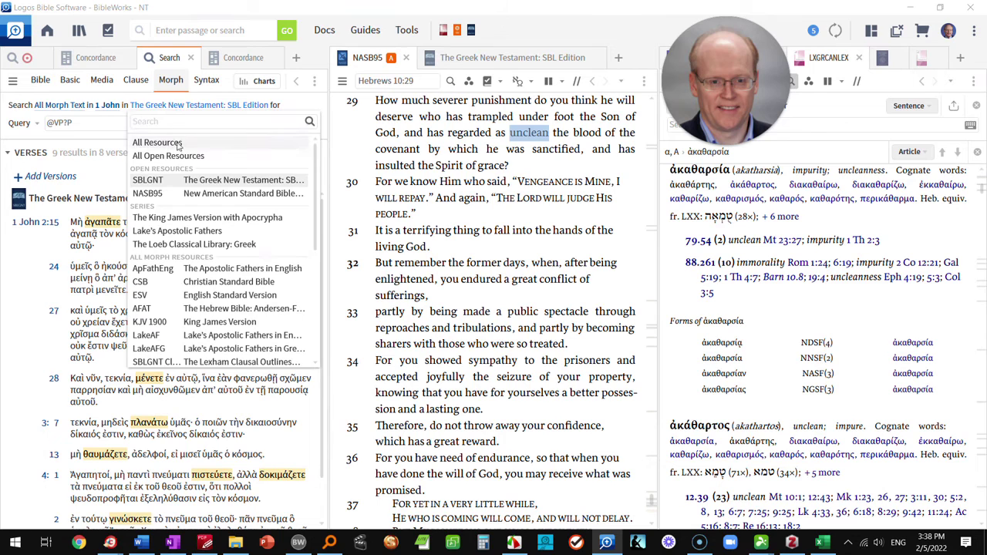
left_click(96, 127)
left_click(72, 123)
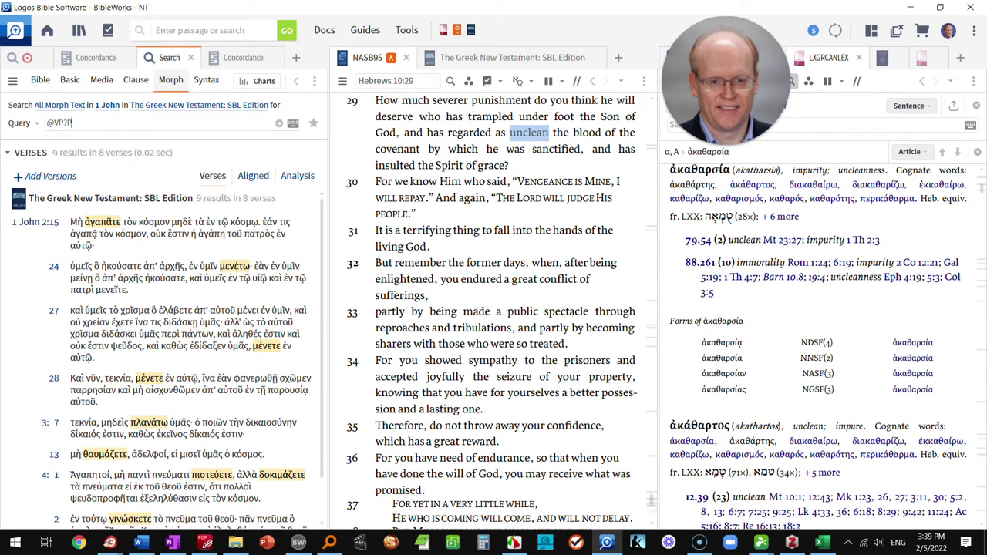
key("BackSpace")
key("BackSpace")
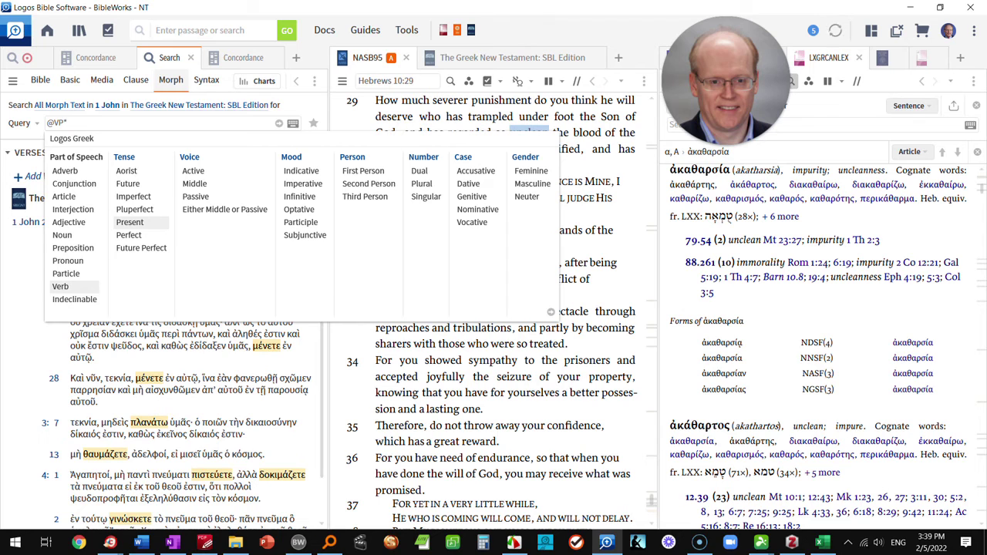
key("Return")
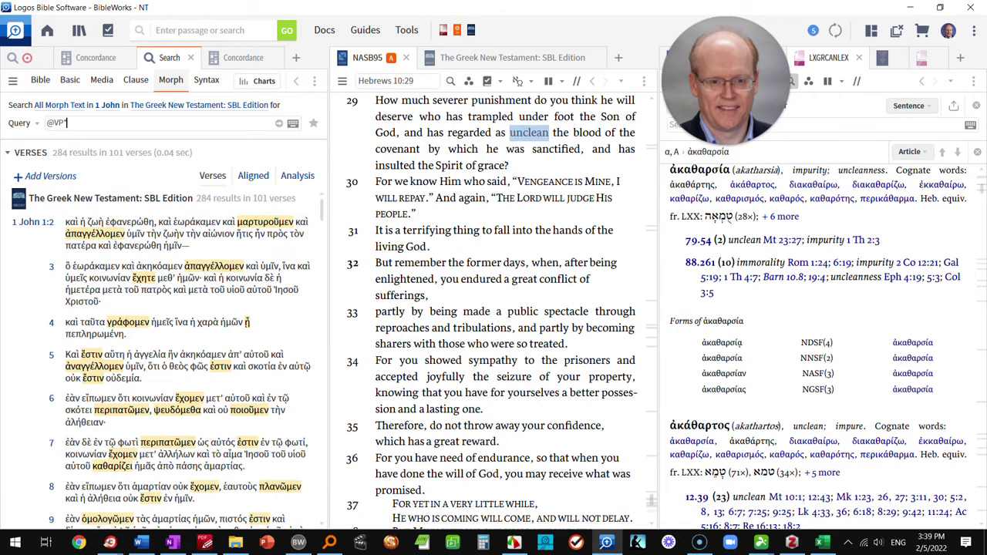
left_click(231, 110)
left_click(187, 194)
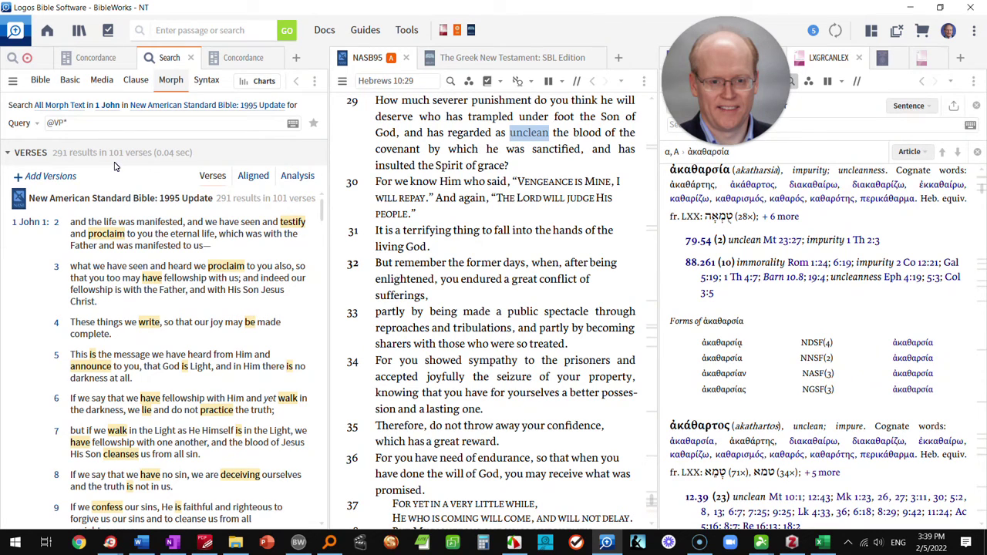
left_click(174, 106)
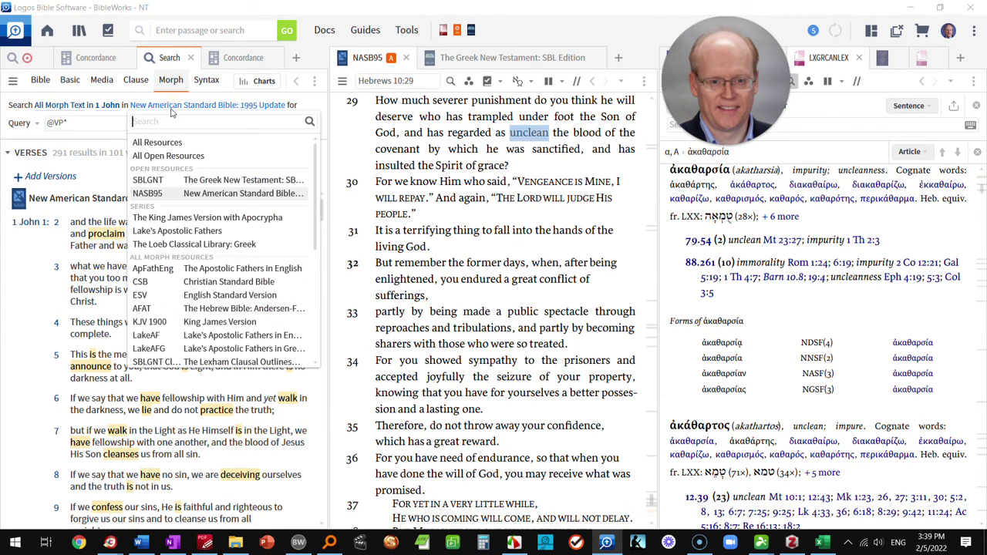
left_click(182, 299)
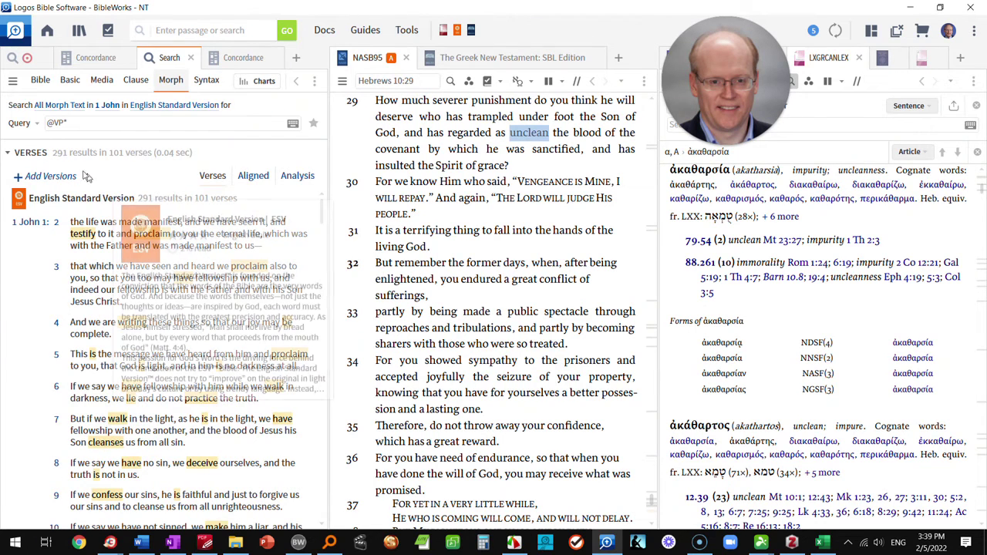
left_click(186, 105)
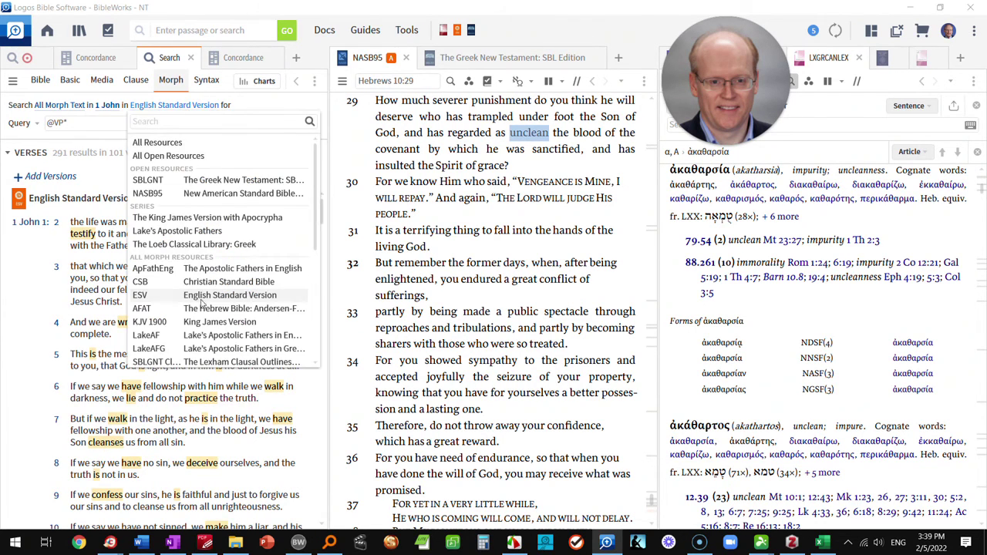
left_click(201, 322)
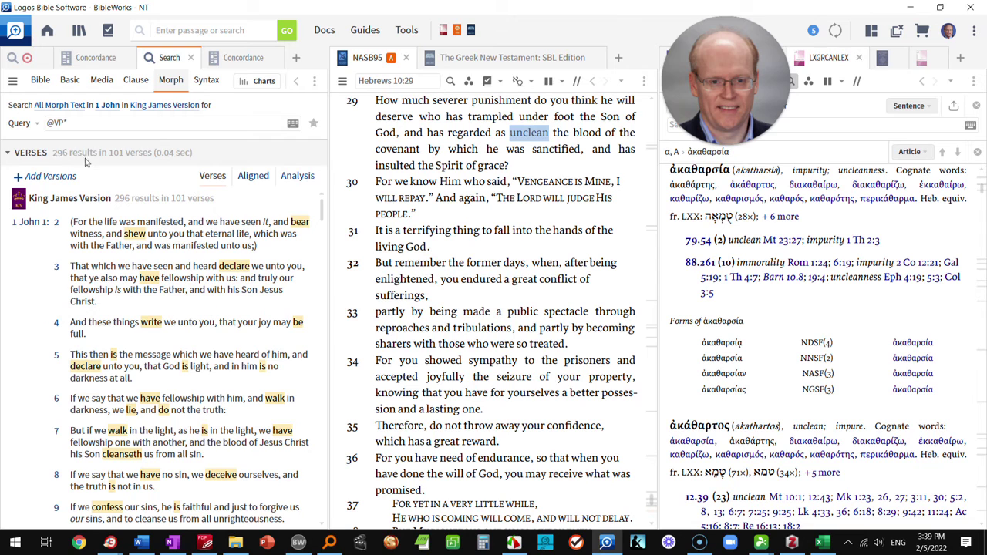
left_click(165, 106)
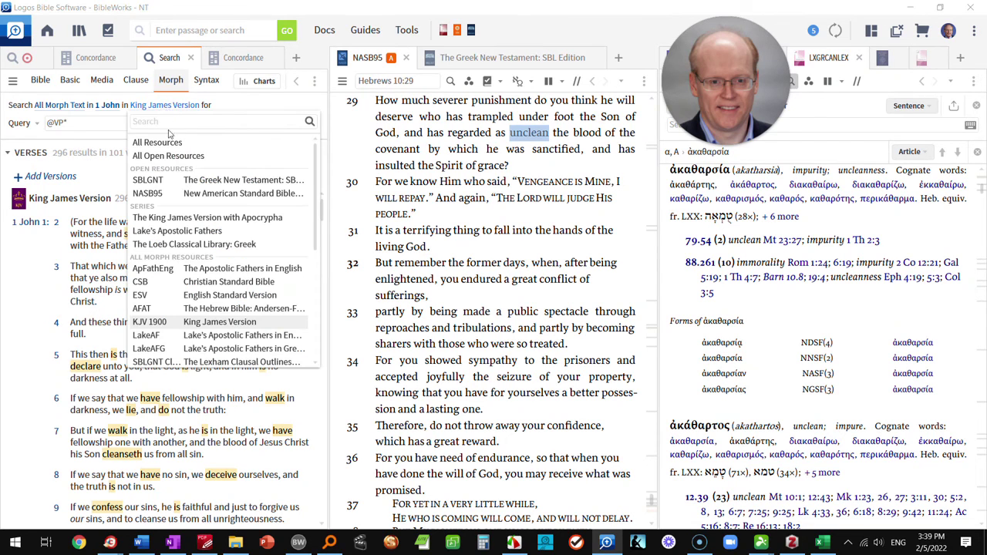
left_click(185, 182)
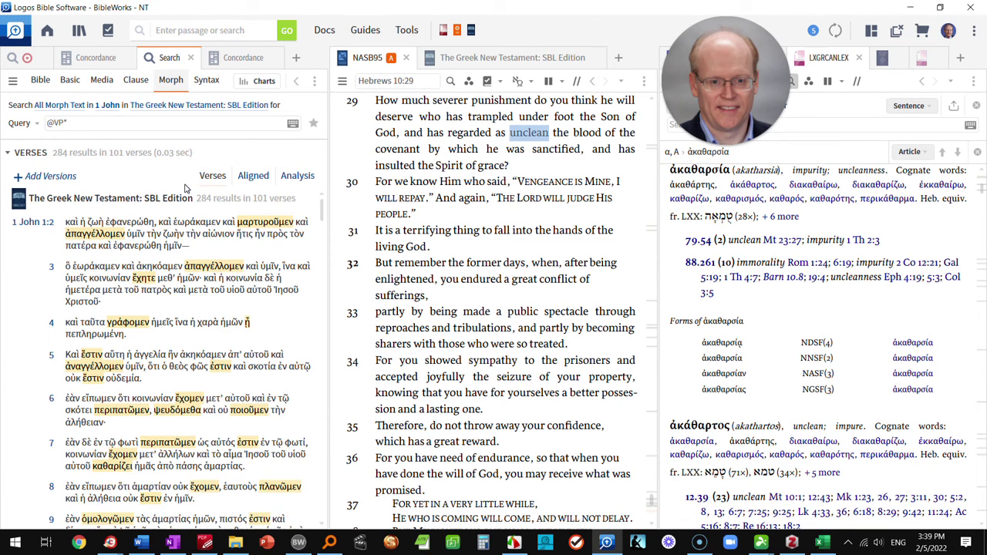